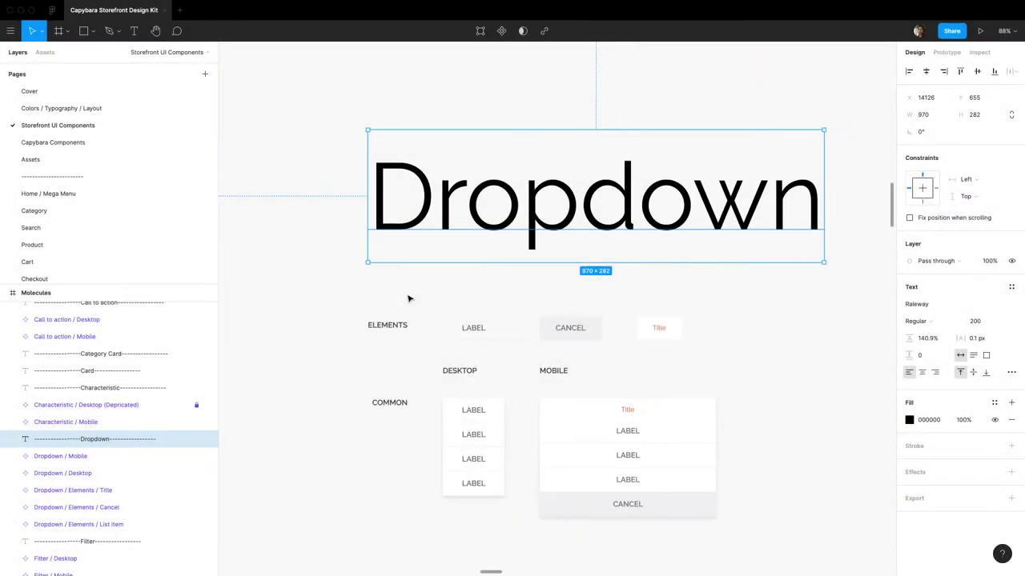
pyautogui.hscroll(2, 408, 299)
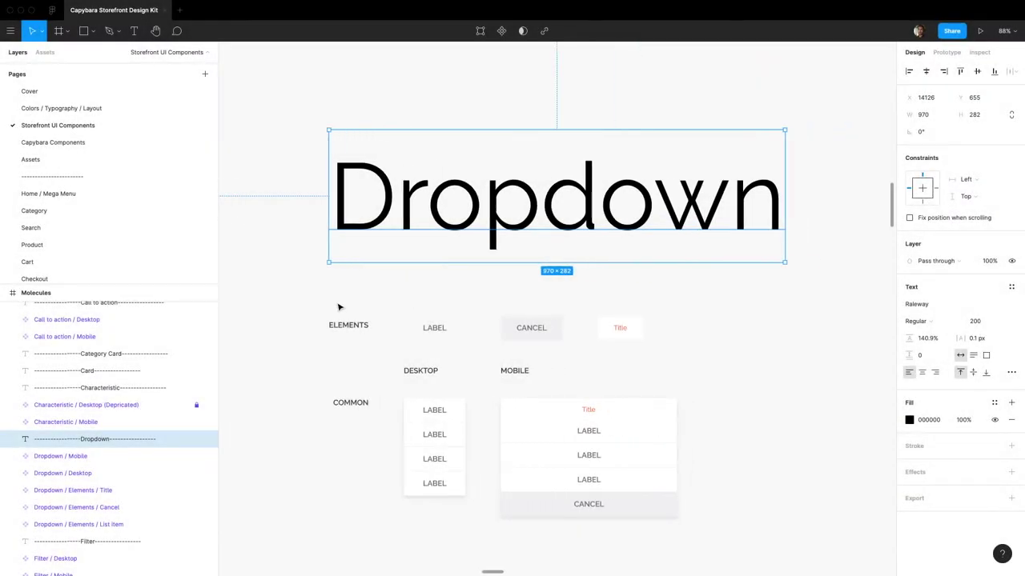
# - Open the Category page and bring the Sort By dropdown into view
pyautogui.click(639, 308)
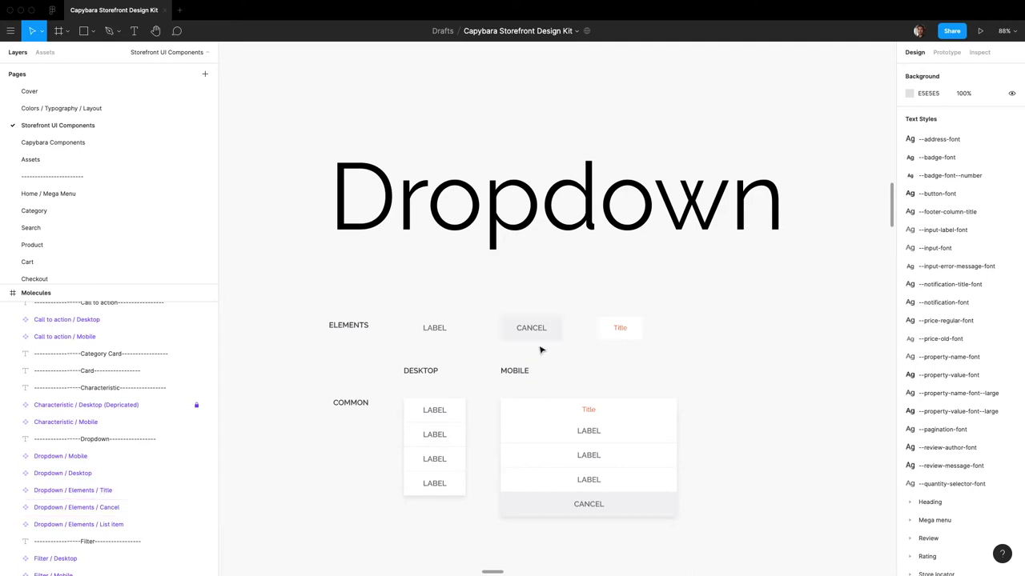
pyautogui.scroll(-3, 549, 369)
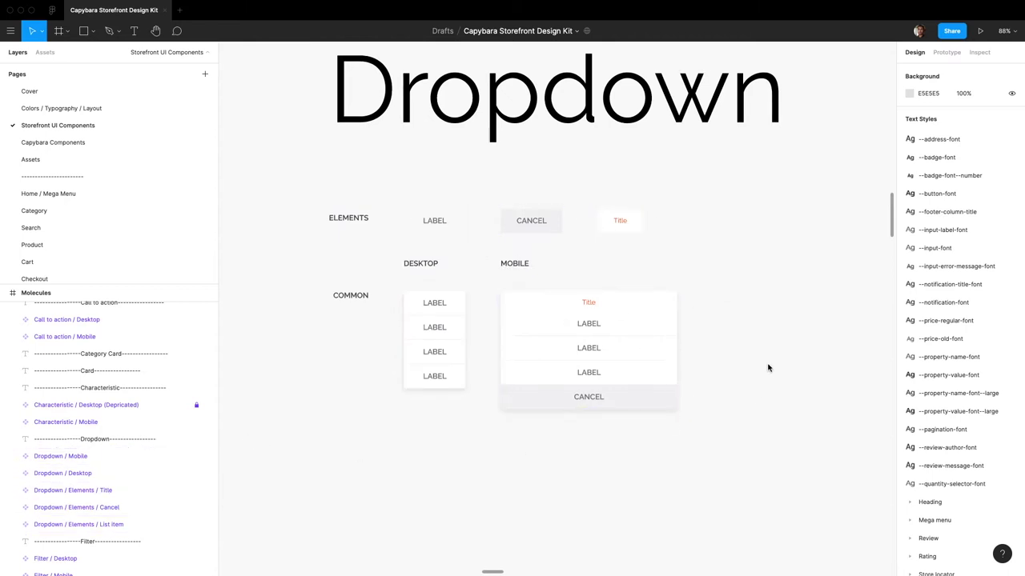
pyautogui.hscroll(2, 513, 272)
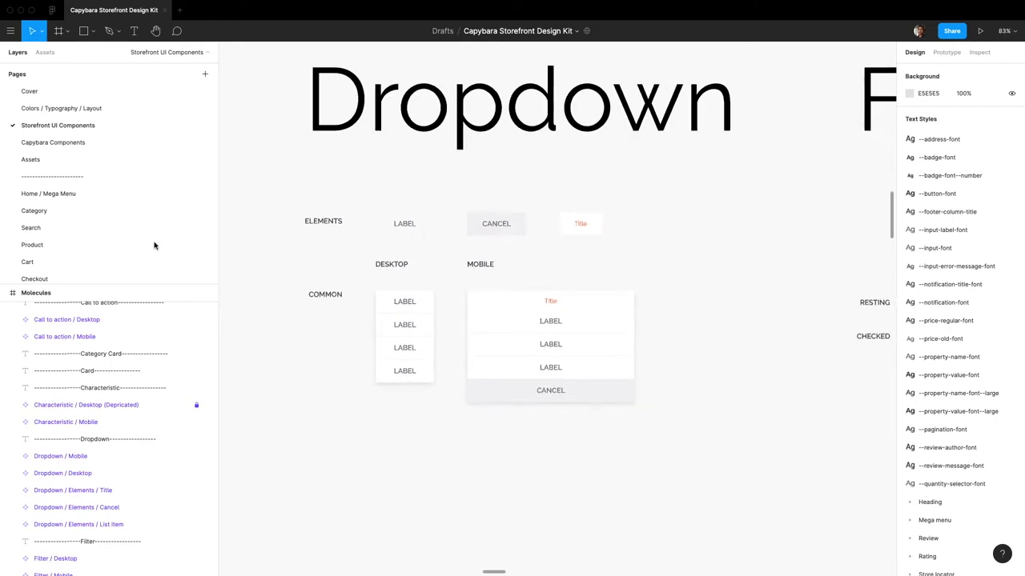
pyautogui.click(73, 212)
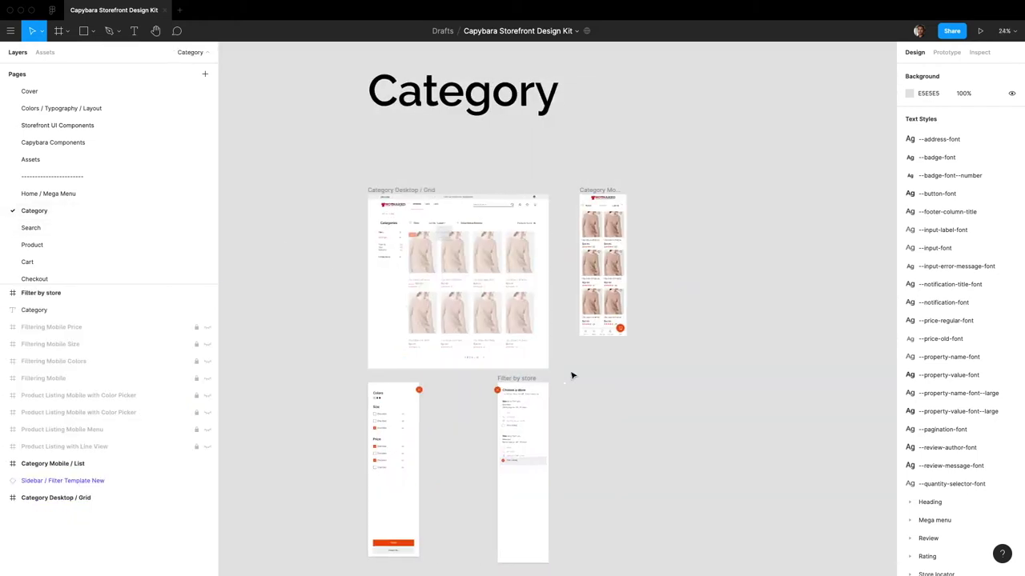
pyautogui.scroll(-8, 695, 271)
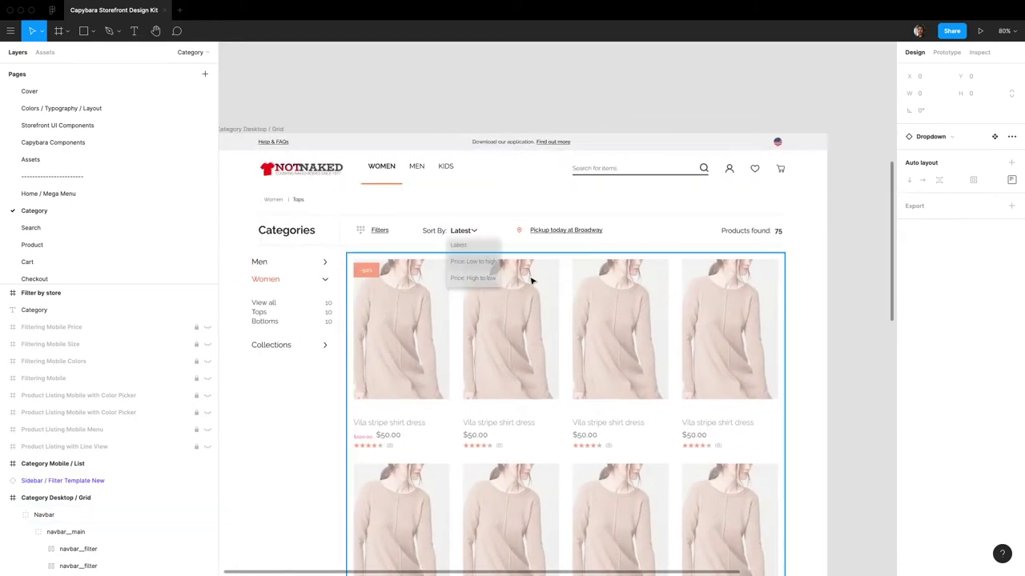
pyautogui.scroll(4, 470, 259)
pyautogui.scroll(4, 469, 260)
# - Swap the sort menu's Select / Dropdown instance for the Dropdown / Desktop component
pyautogui.click(501, 224)
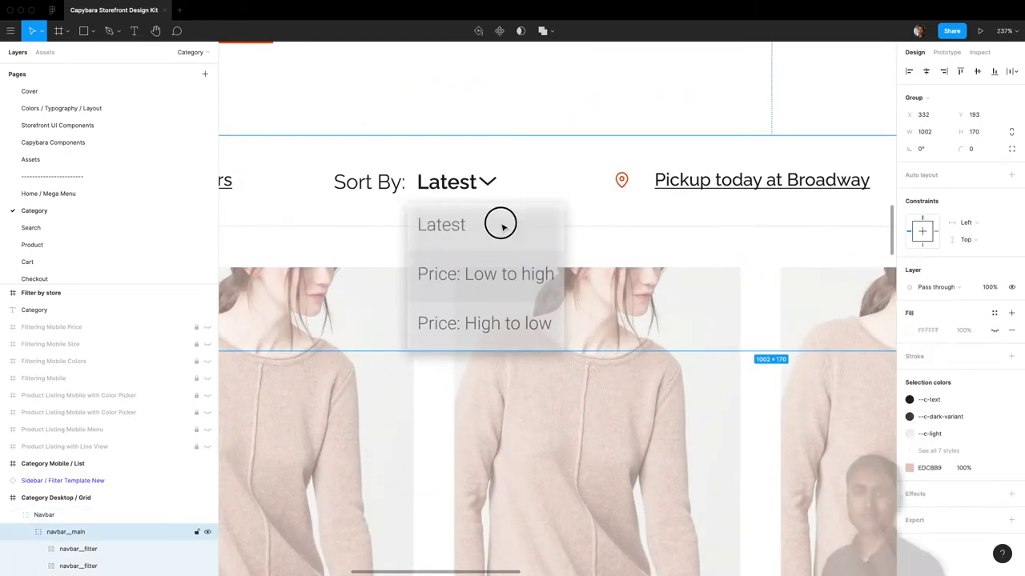
pyautogui.click(500, 224)
pyautogui.click(467, 253)
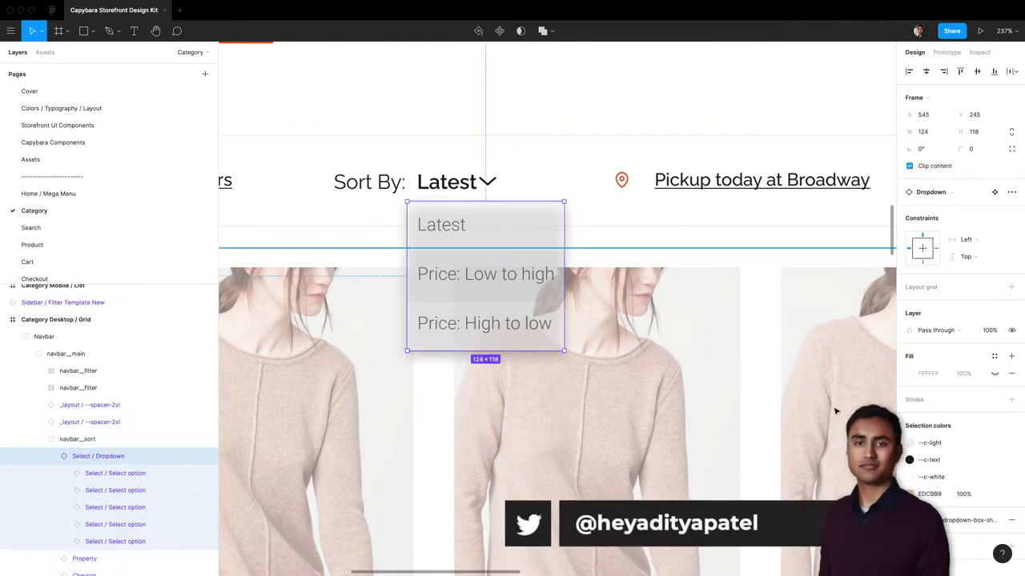
pyautogui.click(950, 192)
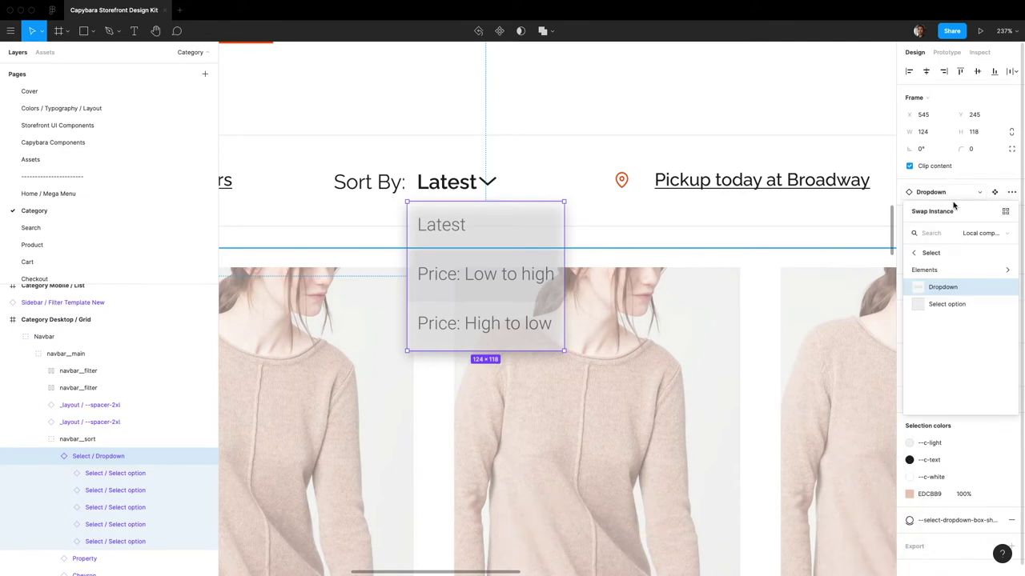
pyautogui.write('d')
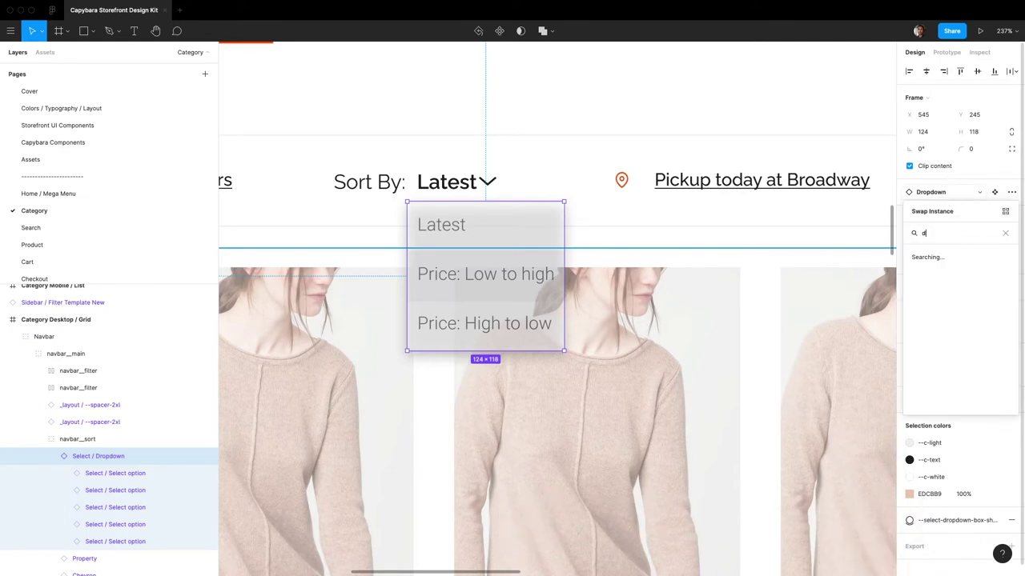
pyautogui.write('ropdown')
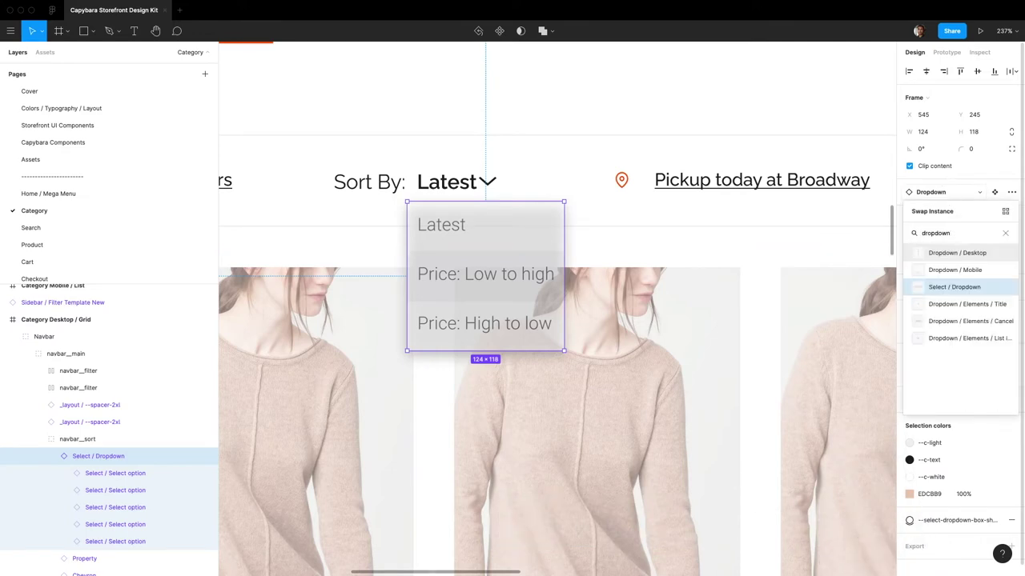
pyautogui.click(976, 260)
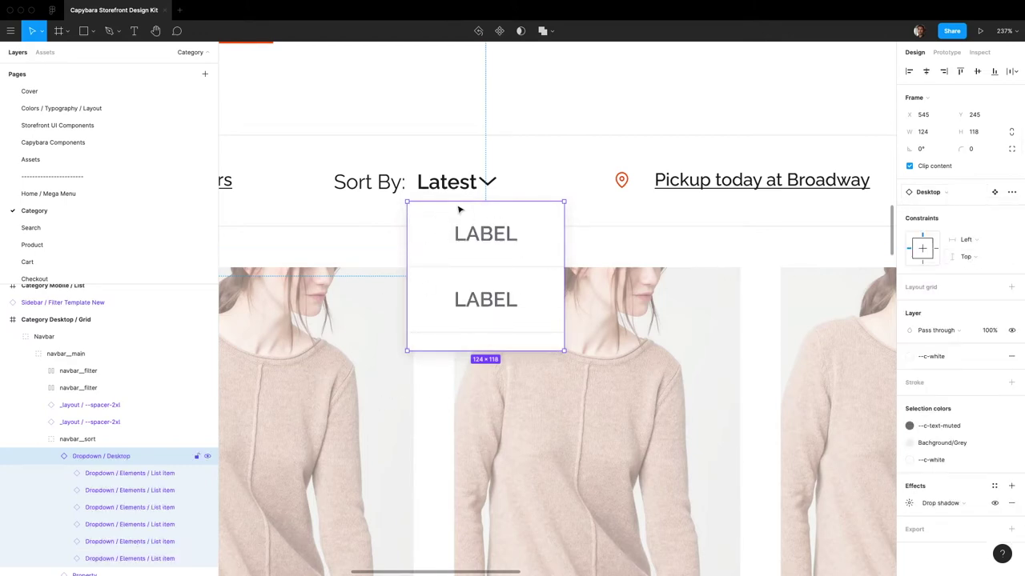
# - Reset all overrides on the Dropdown / Desktop instance and resize it to about 131×157, showing three LABEL rows
pyautogui.click(1011, 193)
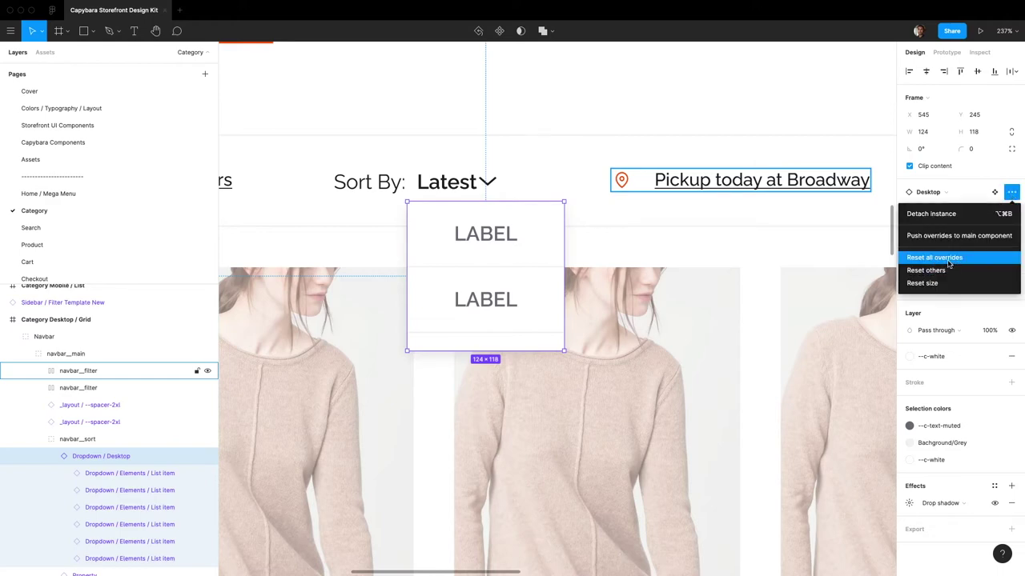
pyautogui.click(947, 257)
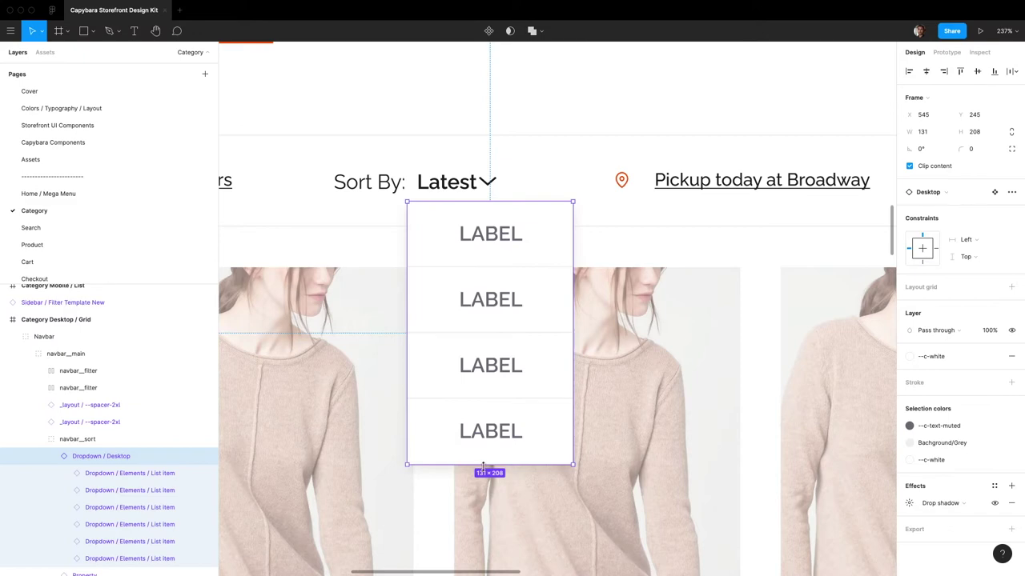
pyautogui.moveTo(483, 465); pyautogui.dragTo(505, 417)
pyautogui.scroll(3, 512, 393)
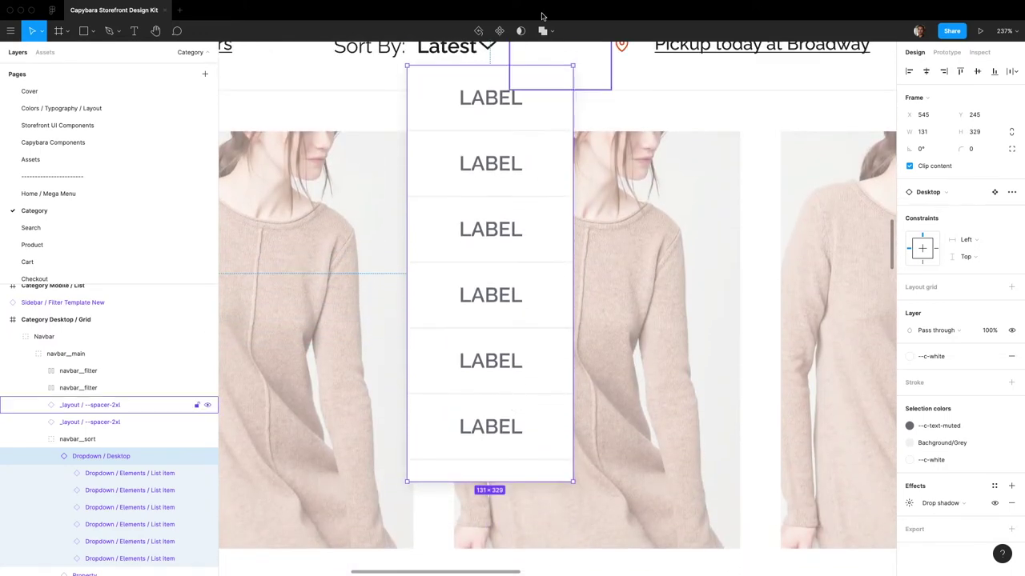
pyautogui.moveTo(502, 480); pyautogui.dragTo(489, 164)
pyautogui.scroll(5, 514, 484)
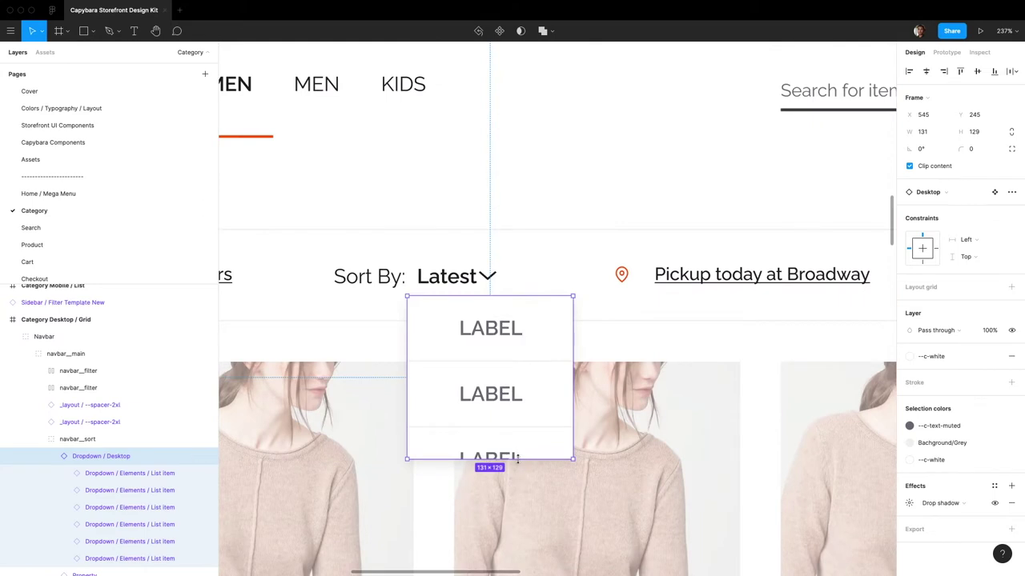
pyautogui.moveTo(517, 460); pyautogui.dragTo(521, 494)
# - Rename the sort dropdown's three labels to LATEST, PRICE and RELVANT
pyautogui.click(491, 325)
pyautogui.doubleClick(491, 324)
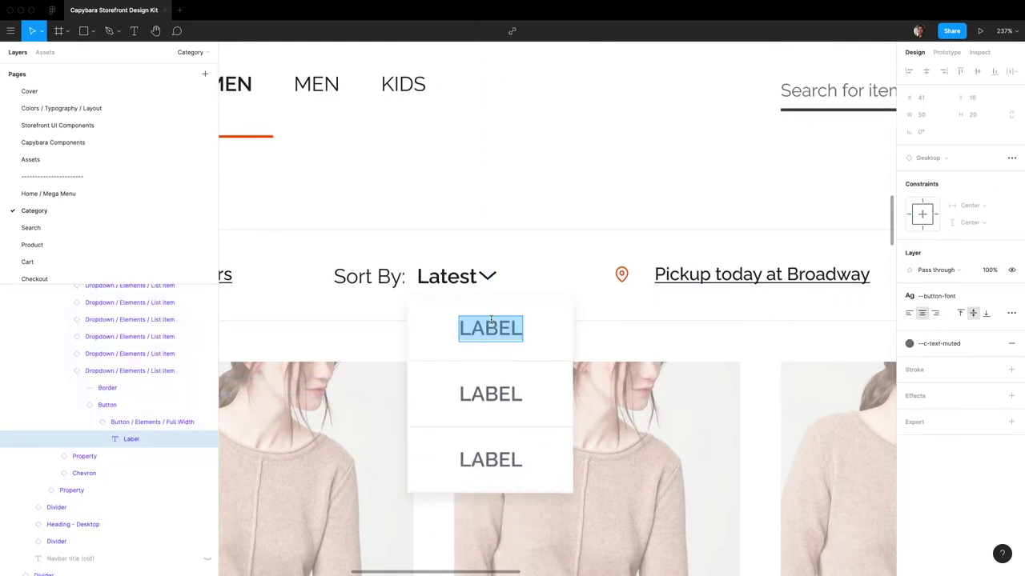
pyautogui.write('LATEST')
pyautogui.doubleClick(490, 393)
pyautogui.write('PRICE')
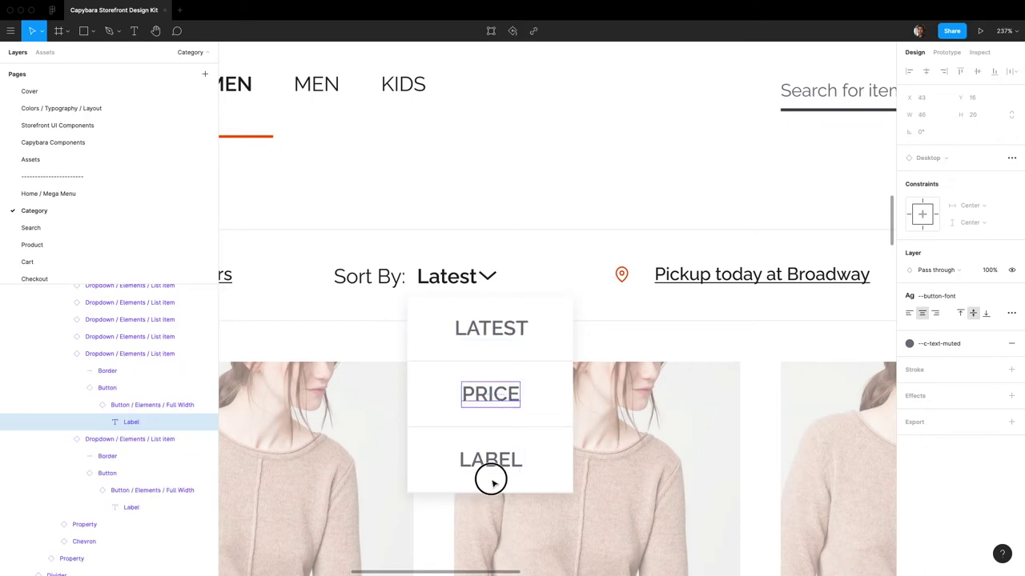
pyautogui.click(492, 472)
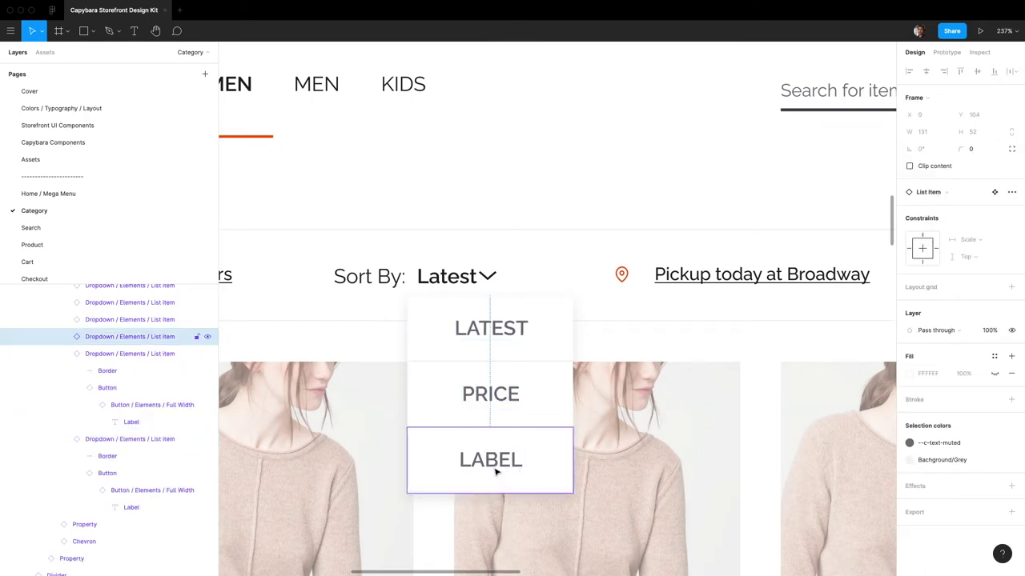
pyautogui.doubleClick(492, 458)
pyautogui.doubleClick(493, 460)
pyautogui.write('R')
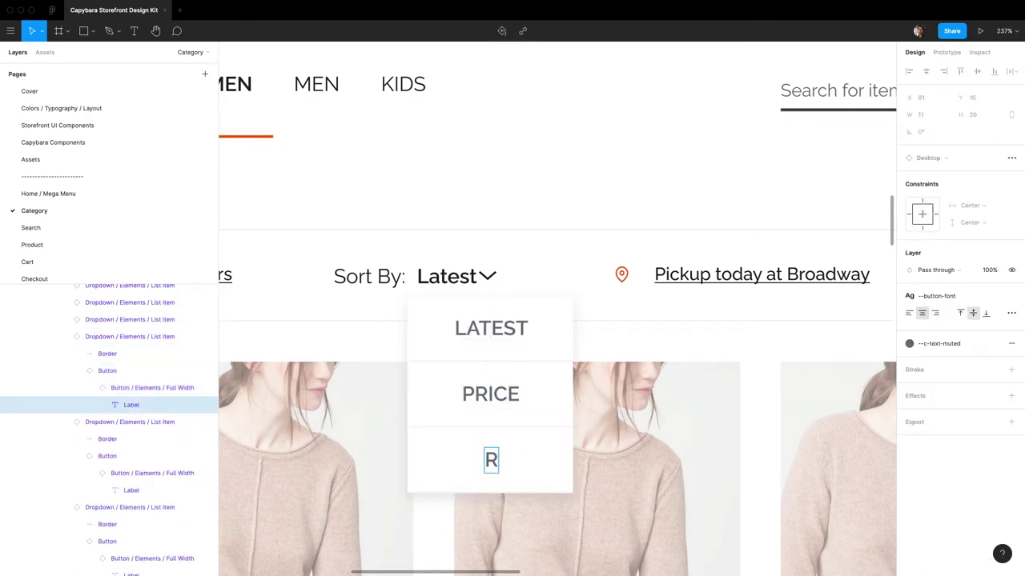
pyautogui.write('ELVANT')
pyautogui.scroll(-3, 366, 359)
pyautogui.click(366, 359)
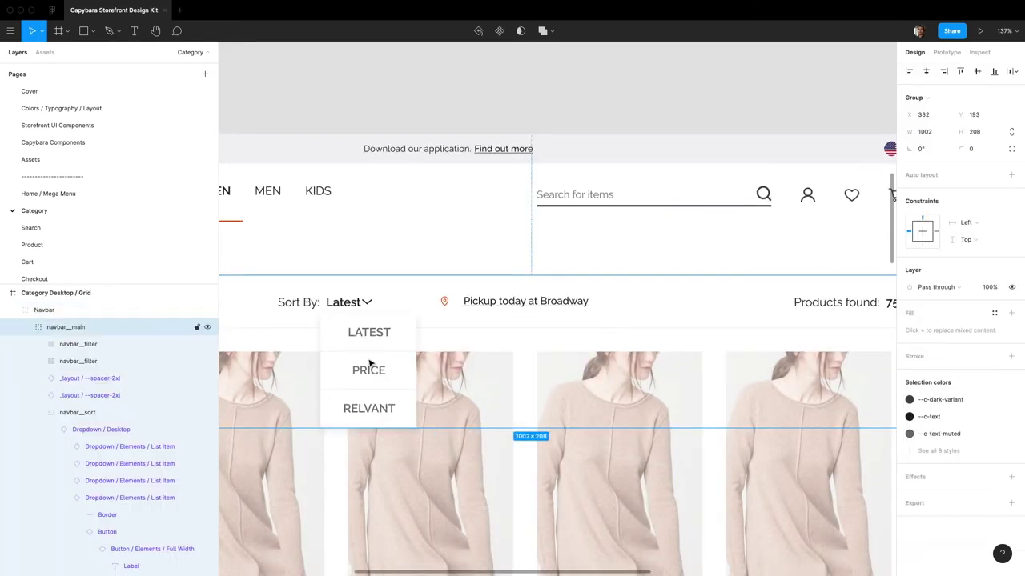
# - Select the first Dropdown / Elements / List item instance in the Layers panel
pyautogui.doubleClick(370, 364)
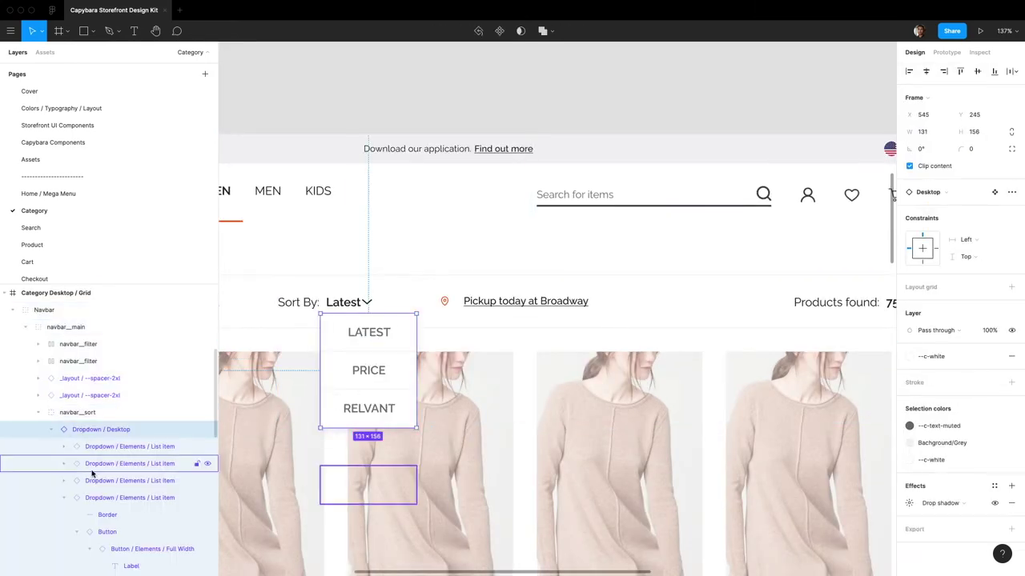
pyautogui.click(64, 497)
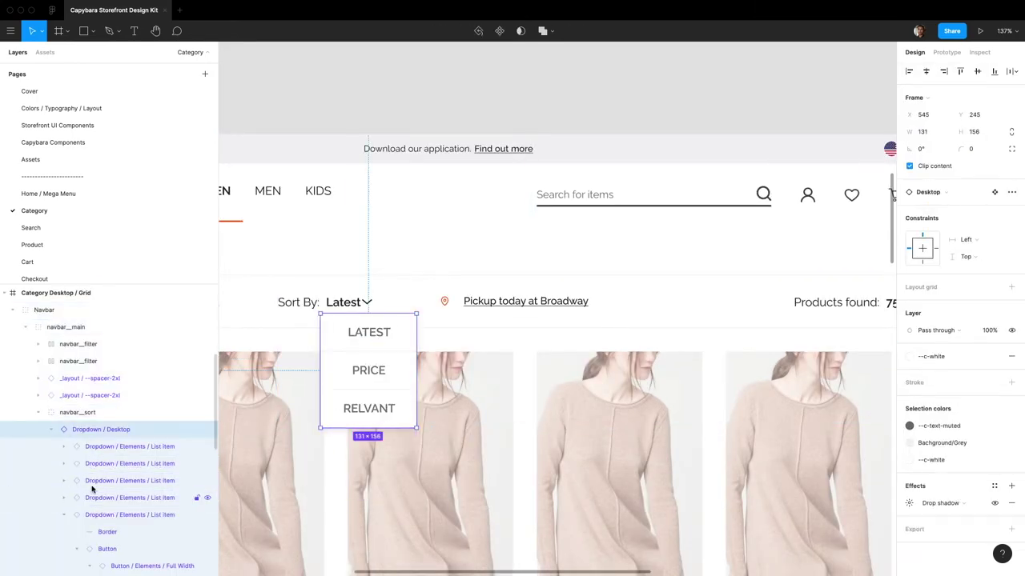
pyautogui.keyDown('super'); pyautogui.click(382, 334); pyautogui.keyUp('super')
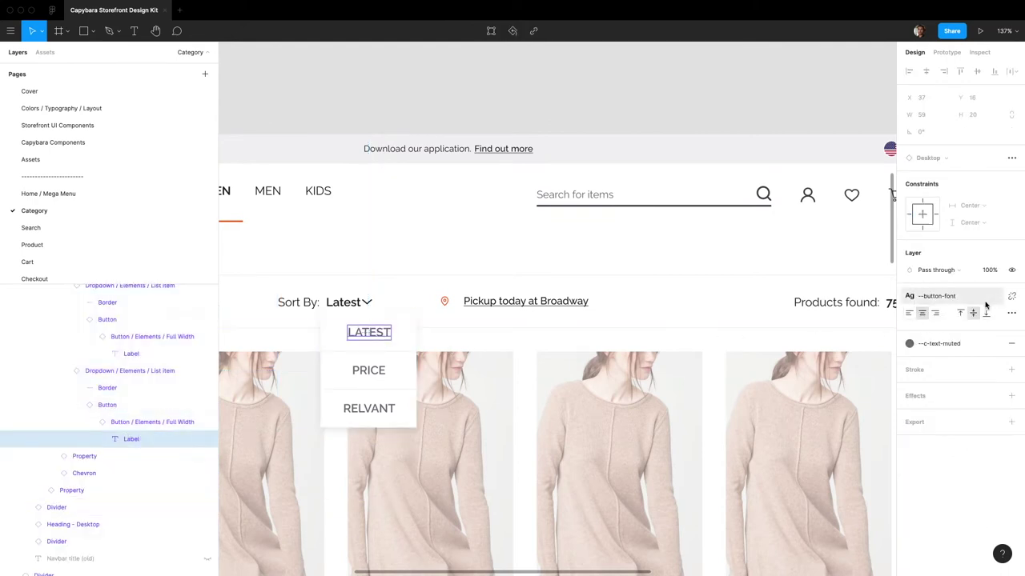
pyautogui.click(108, 404)
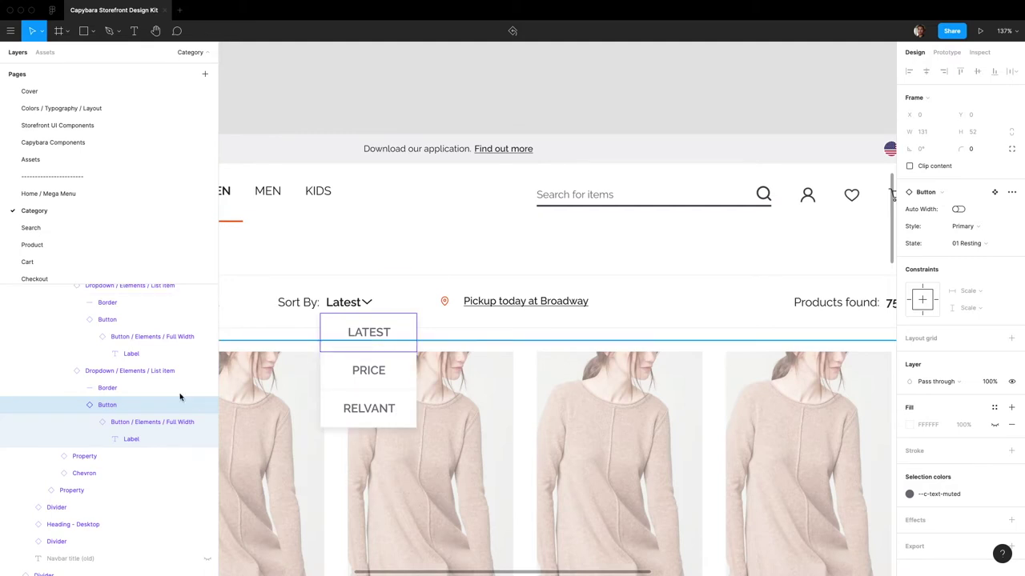
pyautogui.click(120, 371)
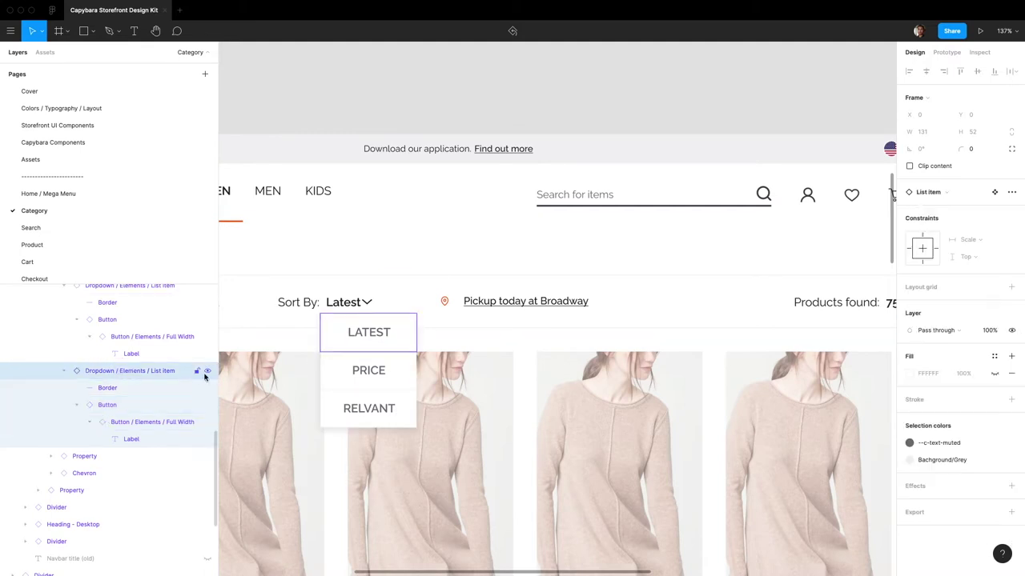
# - Go to the List item main component and inspect its LABEL, CANCEL and Title elements
pyautogui.click(993, 194)
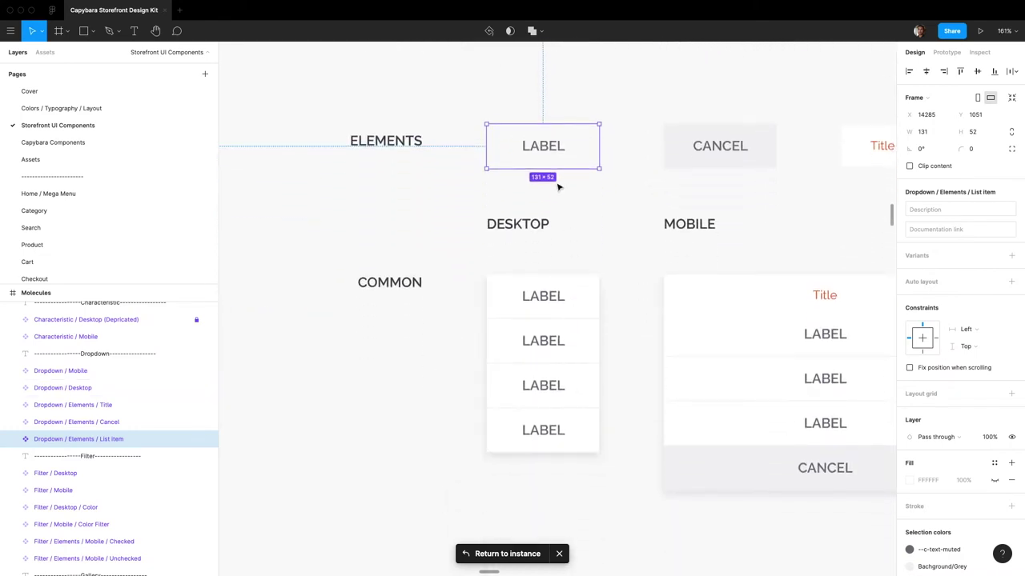
pyautogui.doubleClick(543, 148)
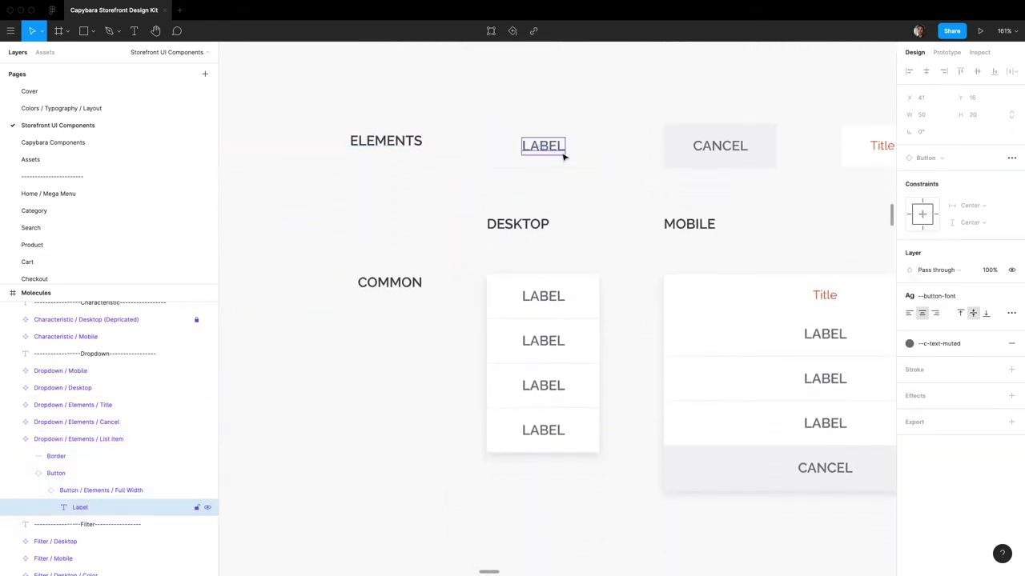
pyautogui.hscroll(2, 549, 152)
pyautogui.scroll(2, 544, 157)
pyautogui.hscroll(3, 512, 168)
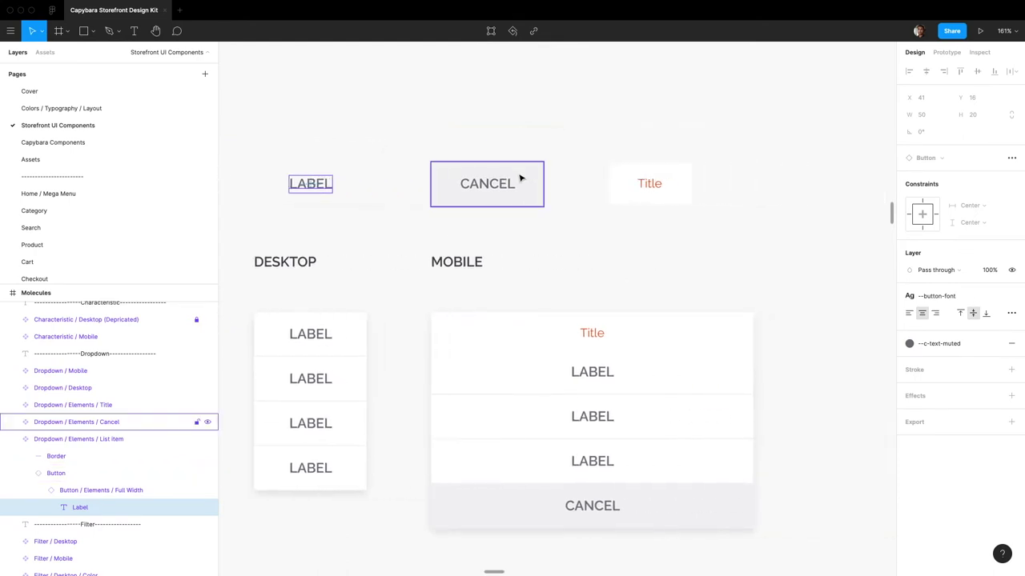
pyautogui.click(737, 211)
pyautogui.hscroll(-3, 738, 211)
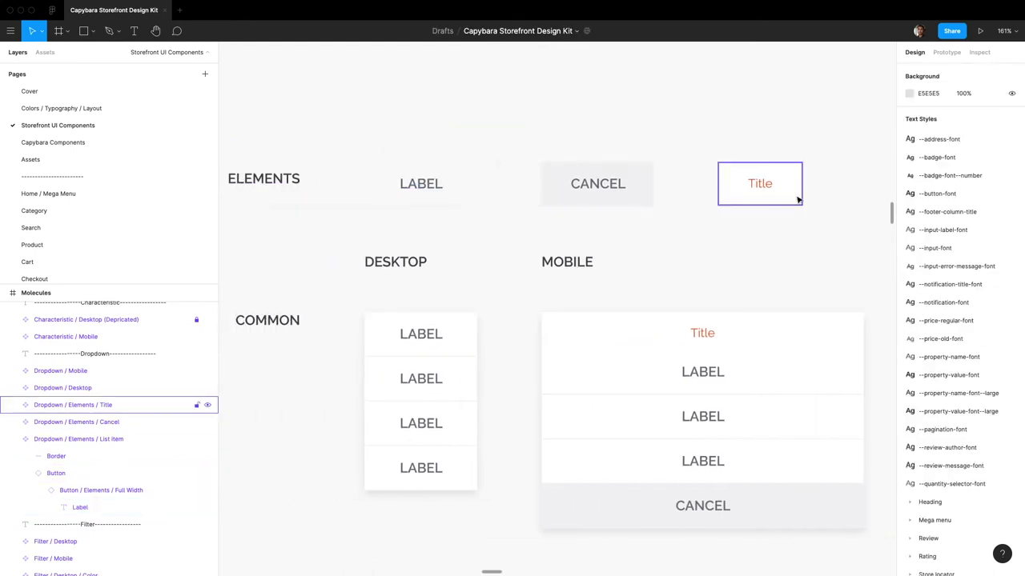
pyautogui.moveTo(830, 191); pyautogui.dragTo(416, 194)
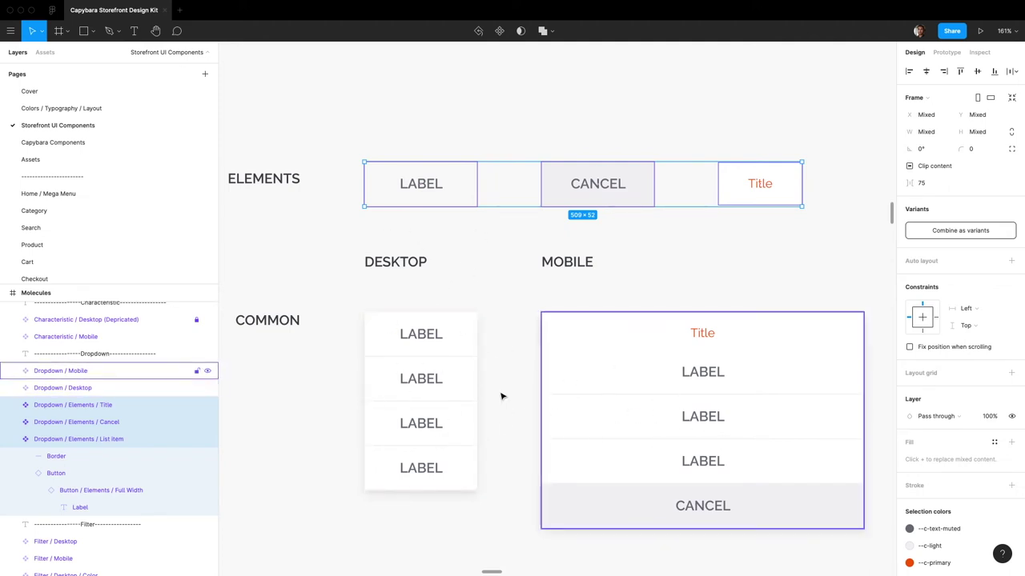
pyautogui.click(412, 231)
pyautogui.keyDown('super'); pyautogui.click(430, 190); pyautogui.keyUp('super')
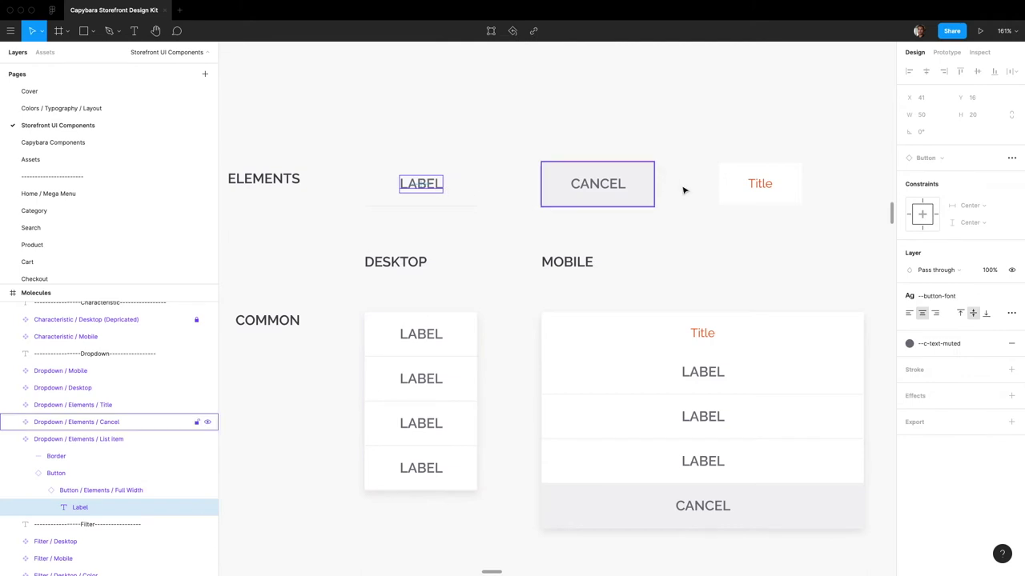
pyautogui.keyDown('super'); pyautogui.click(610, 191); pyautogui.keyUp('super')
pyautogui.keyDown('super'); pyautogui.click(765, 188); pyautogui.keyUp('super')
pyautogui.click(673, 516)
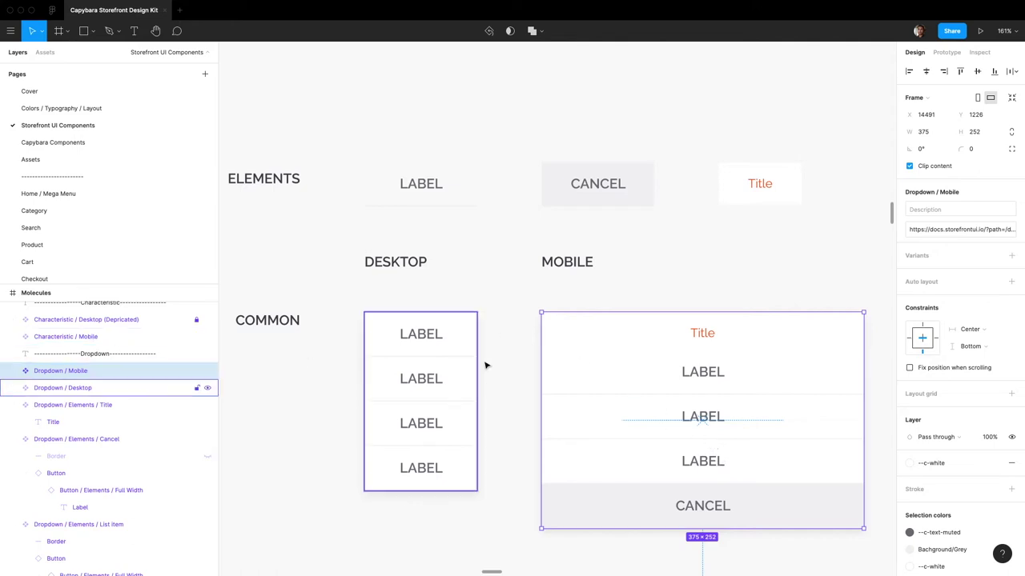
# - Apply the --c-danger colour style to the list item's LABEL text
pyautogui.keyDown('super'); pyautogui.click(427, 336); pyautogui.keyUp('super')
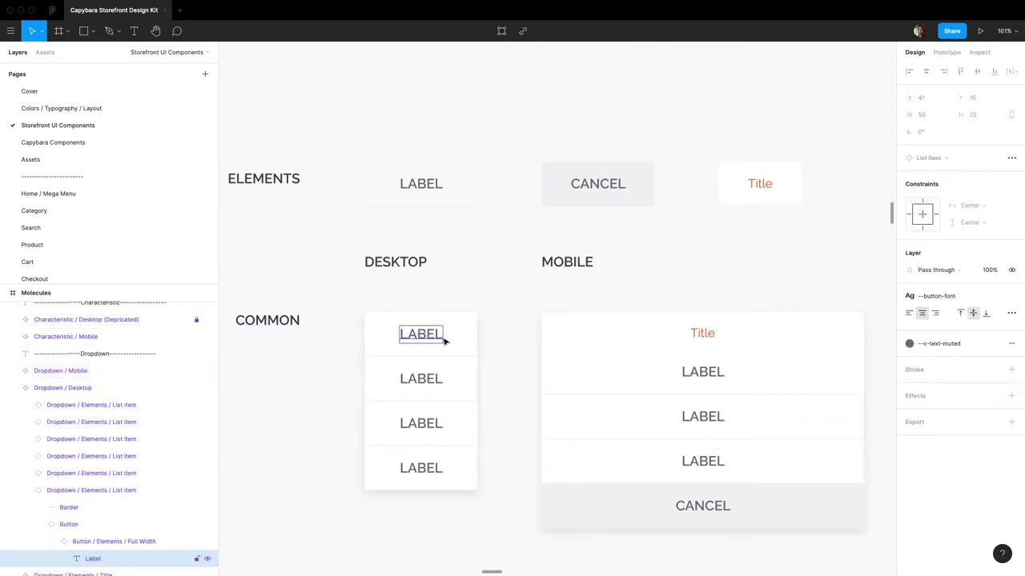
pyautogui.keyDown('super'); pyautogui.click(440, 192); pyautogui.keyUp('super')
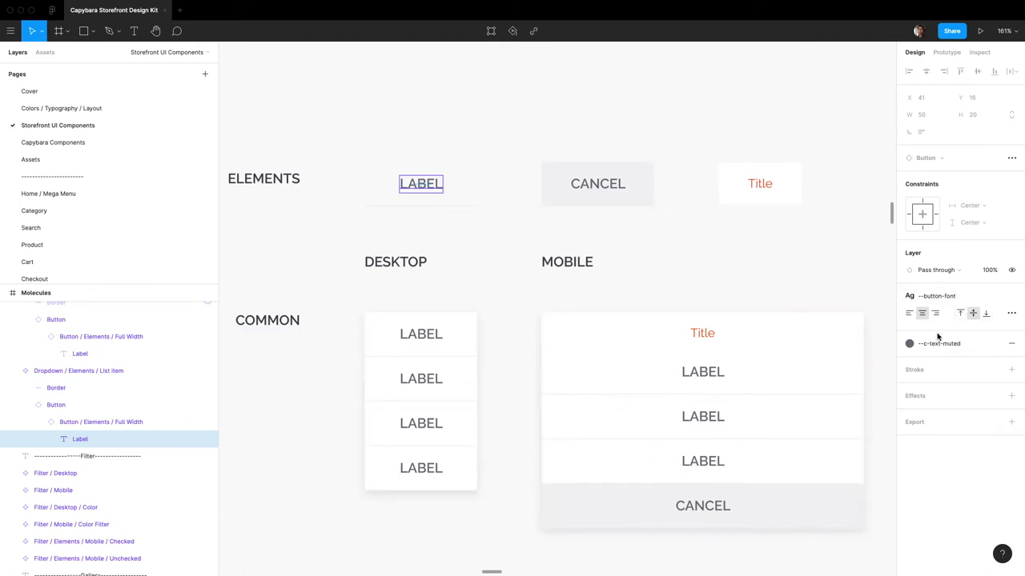
pyautogui.click(909, 343)
pyautogui.click(944, 422)
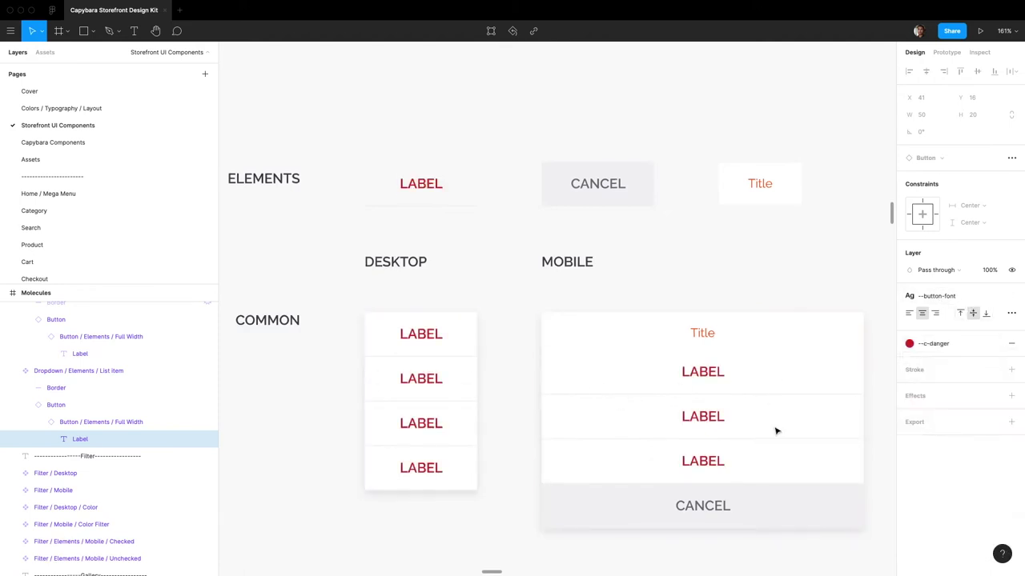
pyautogui.click(288, 430)
# - Check the recoloured labels in the Category page dropdown, revisit the Label layer, and reopen Category
pyautogui.click(596, 384)
pyautogui.click(392, 390)
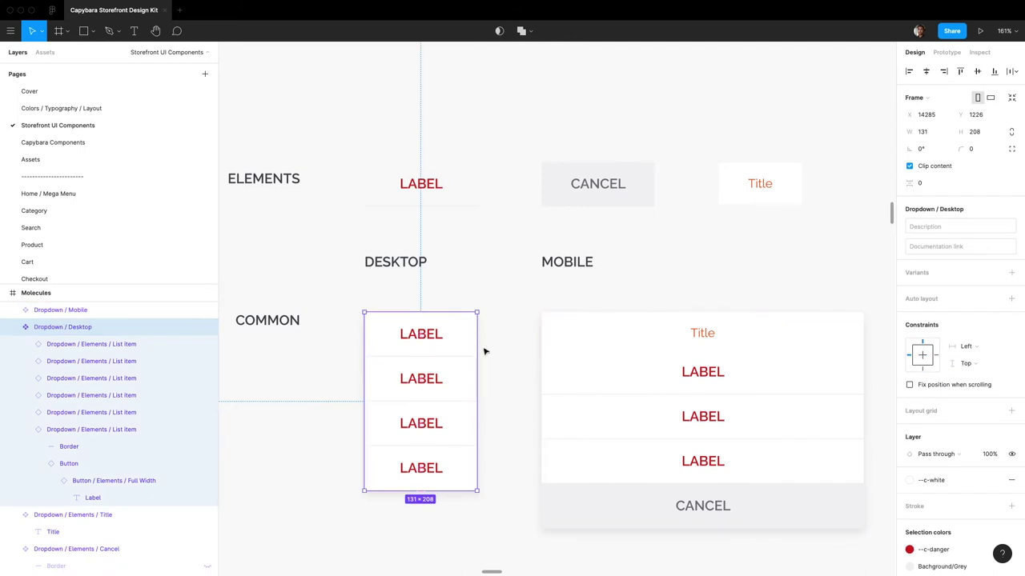
pyautogui.click(408, 186)
pyautogui.click(494, 551)
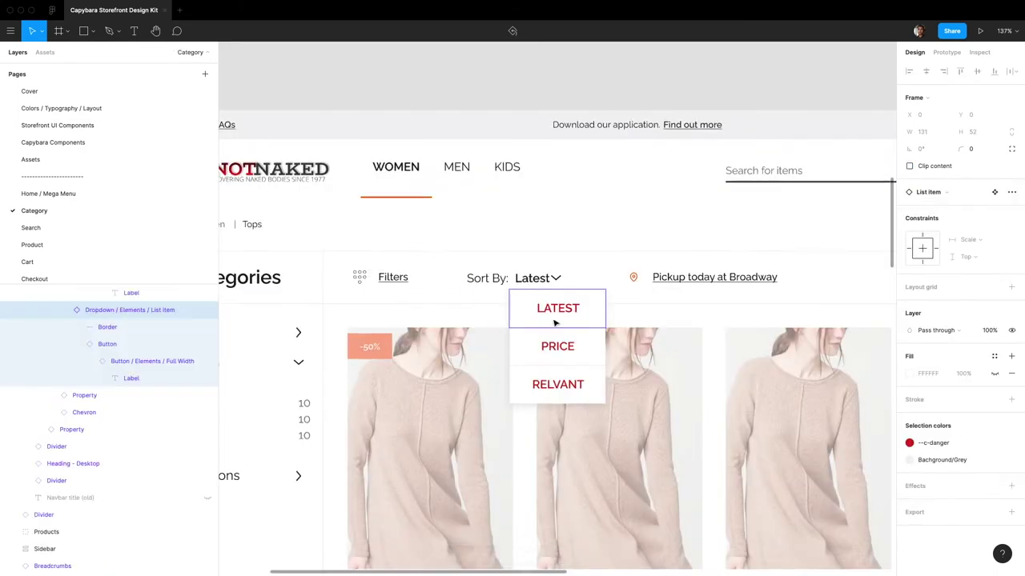
pyautogui.click(993, 193)
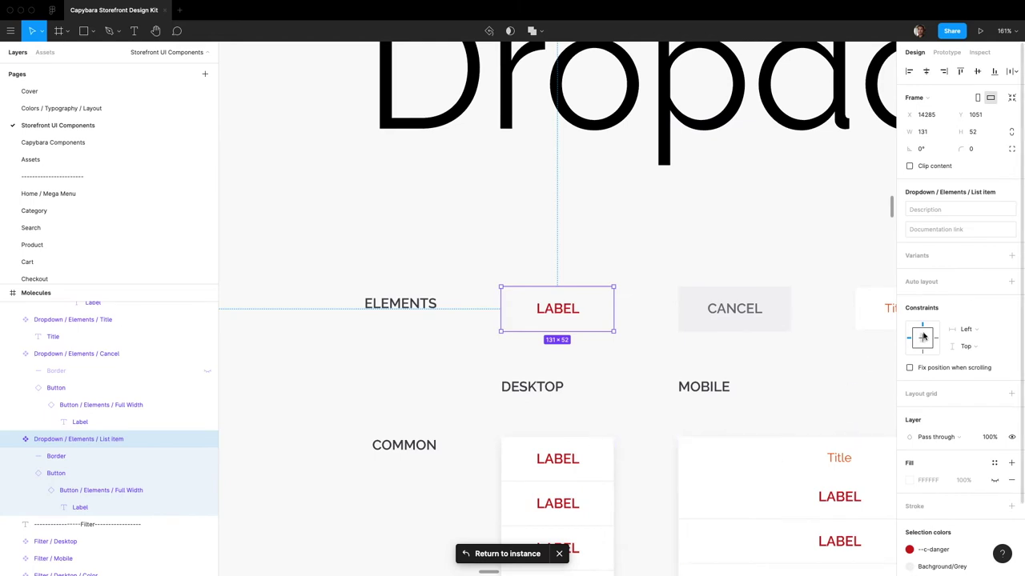
pyautogui.click(80, 438)
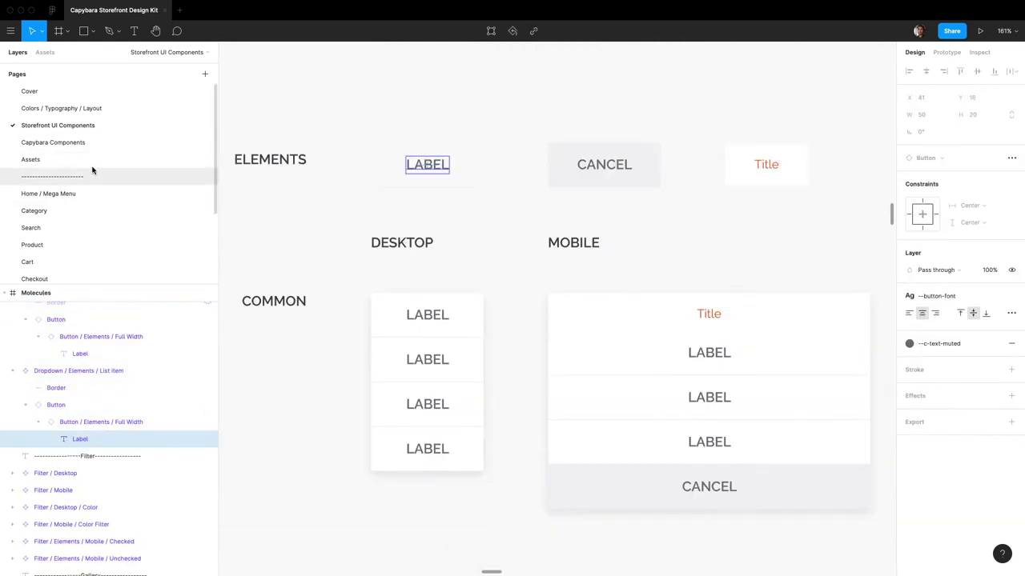
pyautogui.click(35, 210)
# - Duplicate the Category Mobile / List frame to the right of the original
pyautogui.scroll(-5, 686, 291)
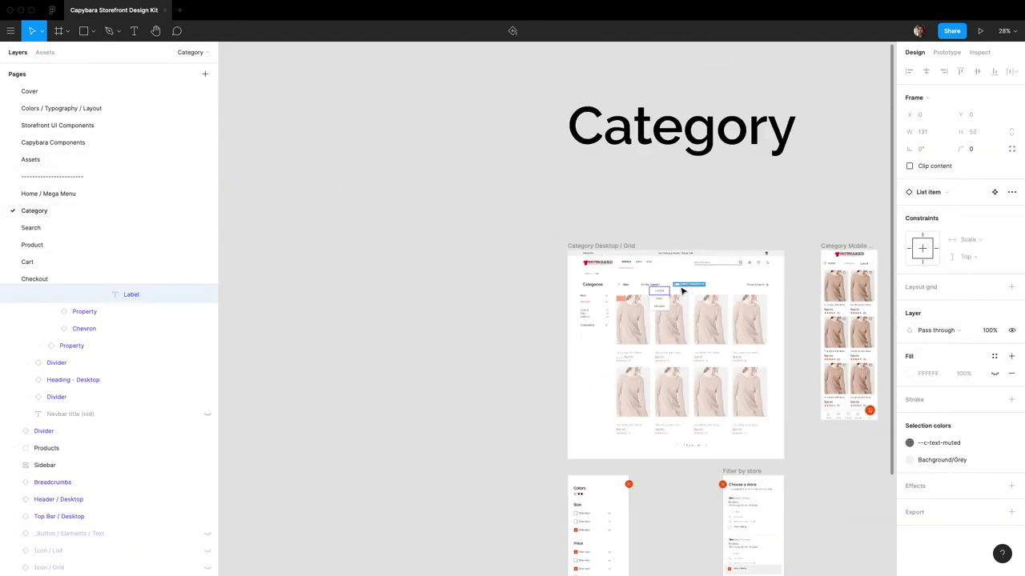
pyautogui.hscroll(5, 681, 290)
pyautogui.click(521, 246)
pyautogui.moveTo(521, 246); pyautogui.dragTo(598, 250)
pyautogui.click(592, 412)
# - Resize the copied frame to 375×812, keeping its bottom bar intact
pyautogui.scroll(8, 507, 355)
pyautogui.scroll(-3, 510, 349)
pyautogui.hscroll(3, 510, 348)
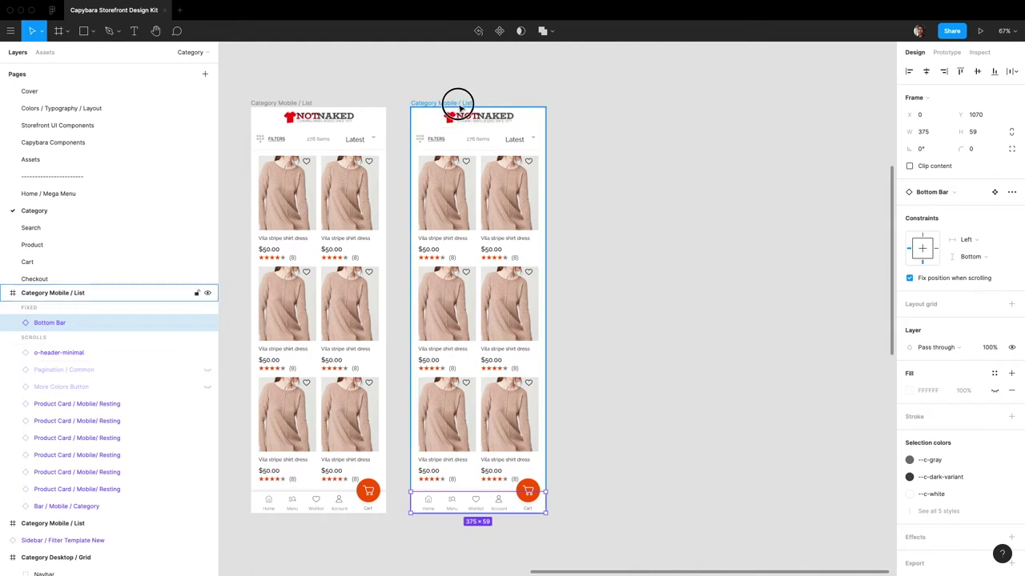
pyautogui.click(457, 103)
pyautogui.moveTo(476, 510); pyautogui.dragTo(489, 392)
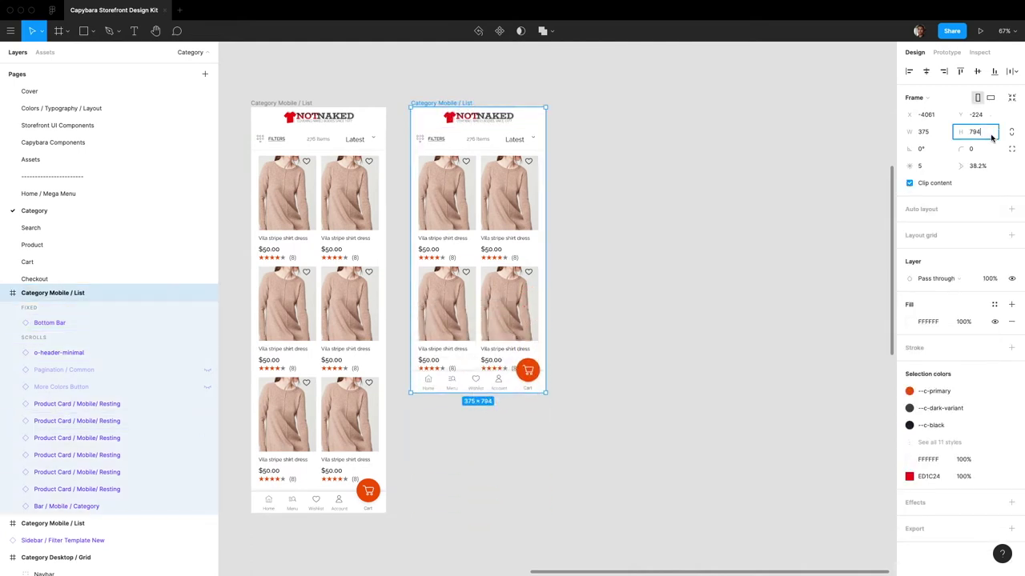
pyautogui.press('Return')
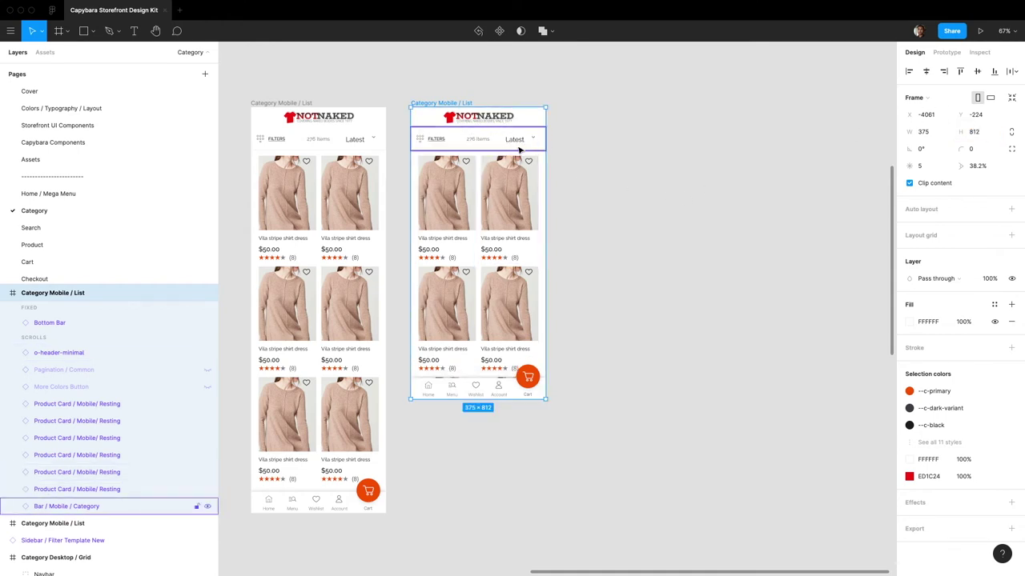
# - Place a Dropdown / Mobile component on the copied frame, aligned to its left and bottom edges
pyautogui.click(45, 52)
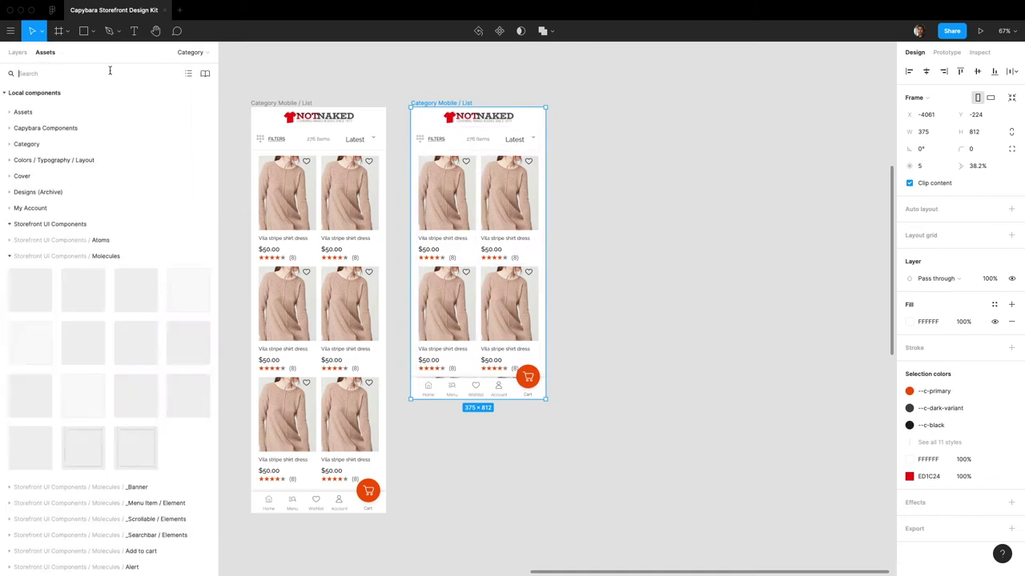
pyautogui.write('drop down mobile')
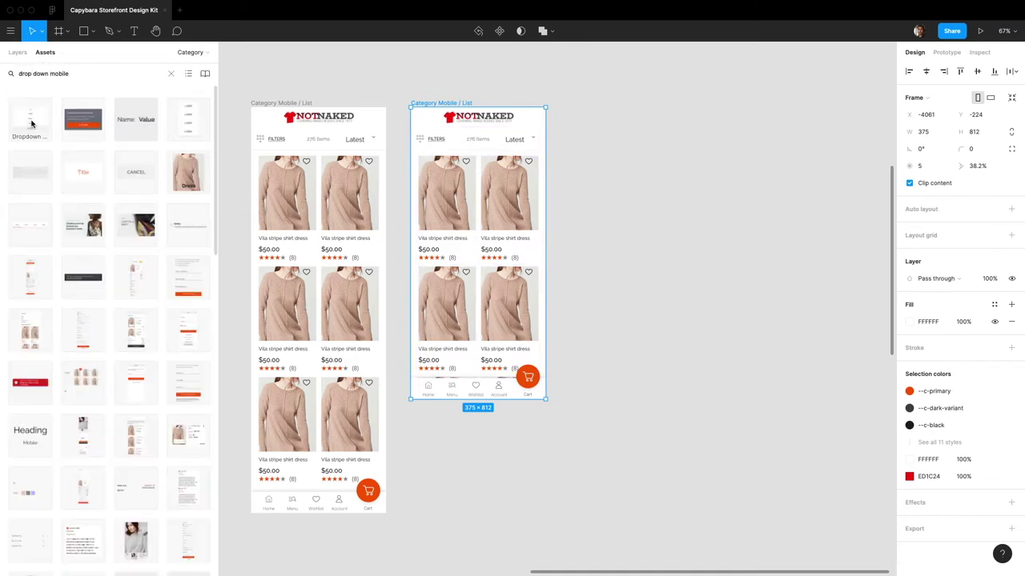
pyautogui.moveTo(83, 172); pyautogui.dragTo(459, 345)
pyautogui.click(926, 72)
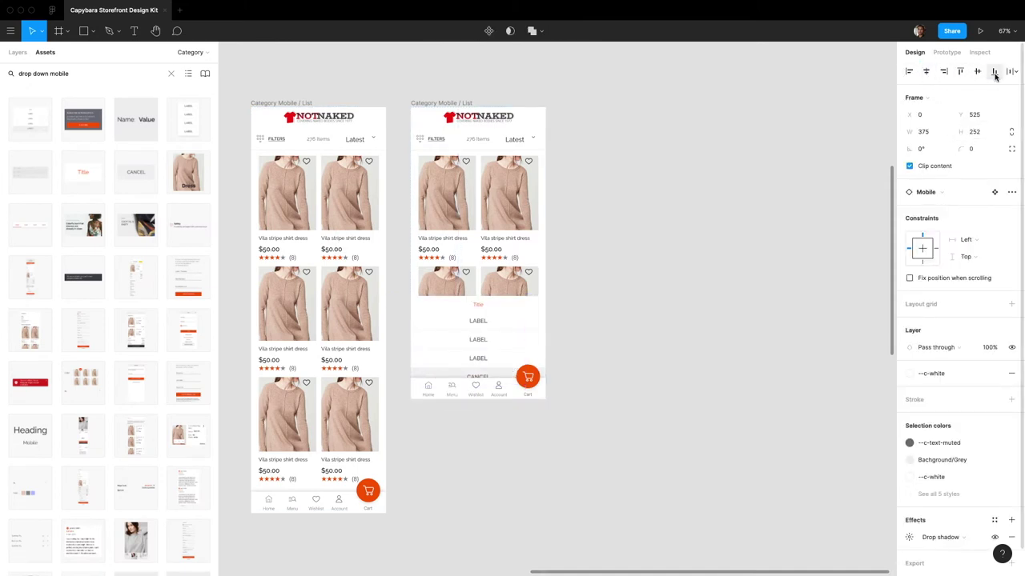
pyautogui.click(994, 71)
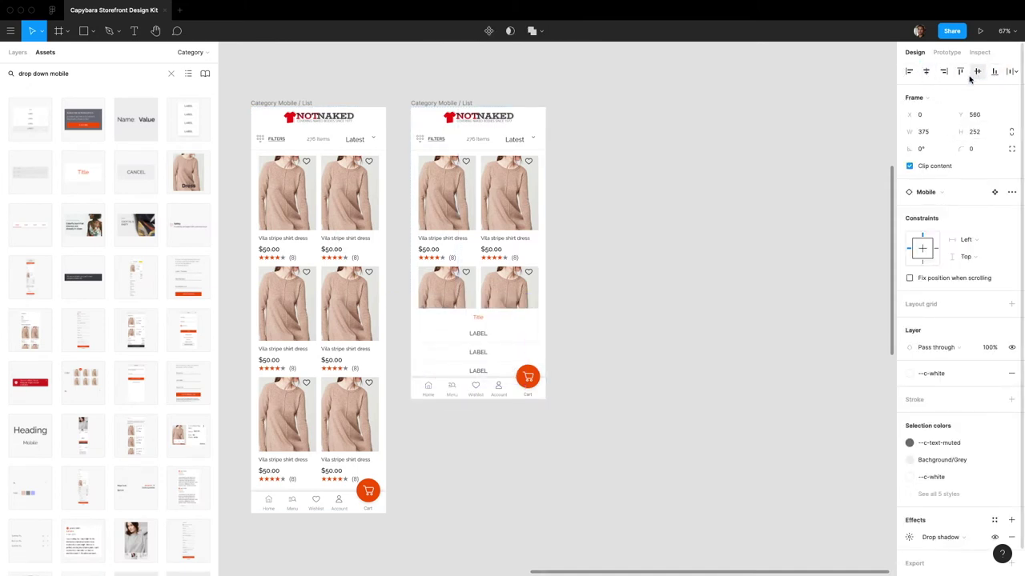
# - Unfix the Bottom Bar's scroll position and move the Dropdown / Mobile layer above it
pyautogui.click(17, 52)
pyautogui.click(77, 323)
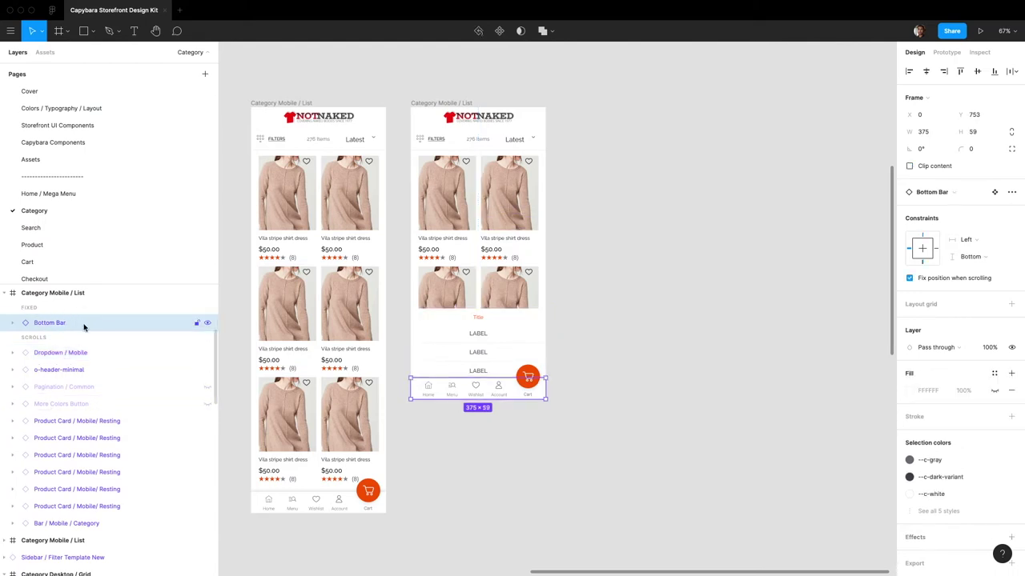
pyautogui.click(910, 278)
pyautogui.click(69, 327)
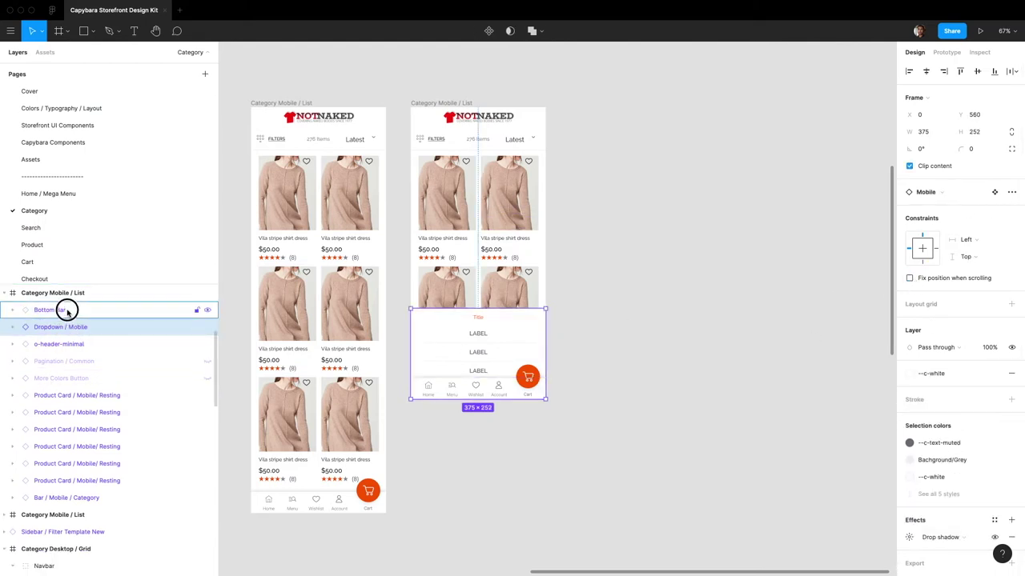
pyautogui.moveTo(67, 311); pyautogui.dragTo(70, 301)
pyautogui.click(622, 398)
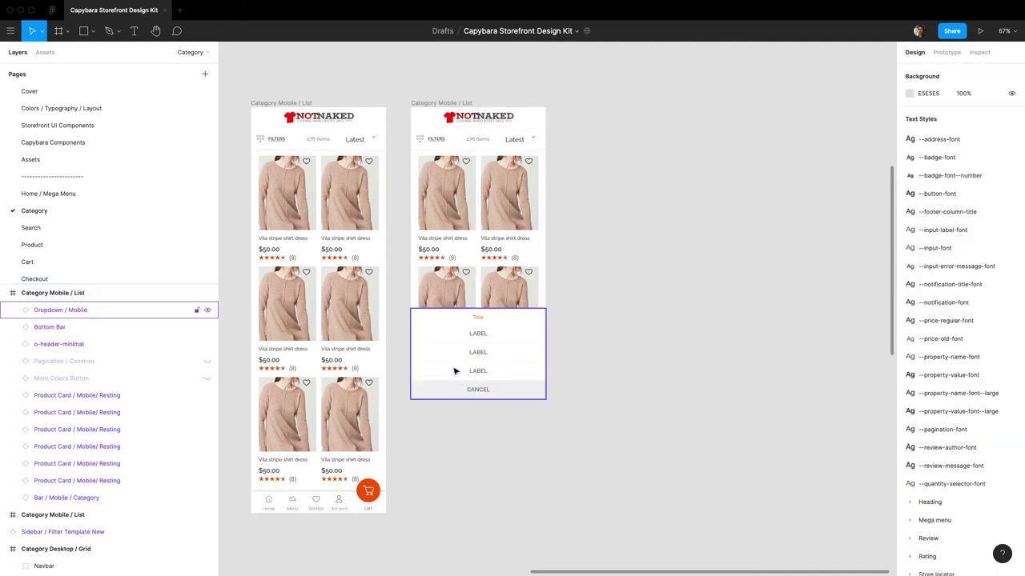
pyautogui.click(484, 352)
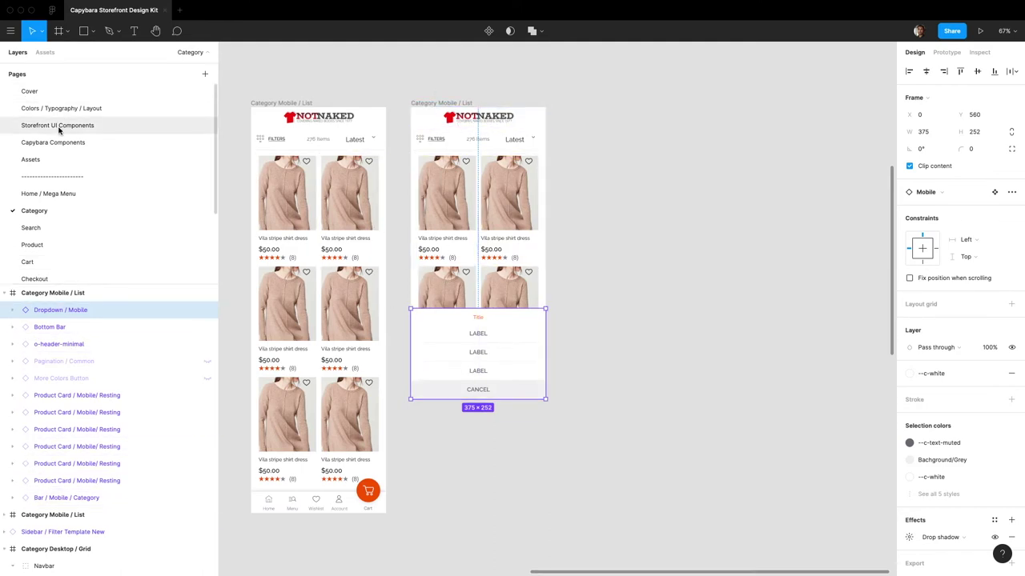
# - Copy the grey Overlay from the Search page's No Search Results screen and paste it onto Category
pyautogui.click(50, 227)
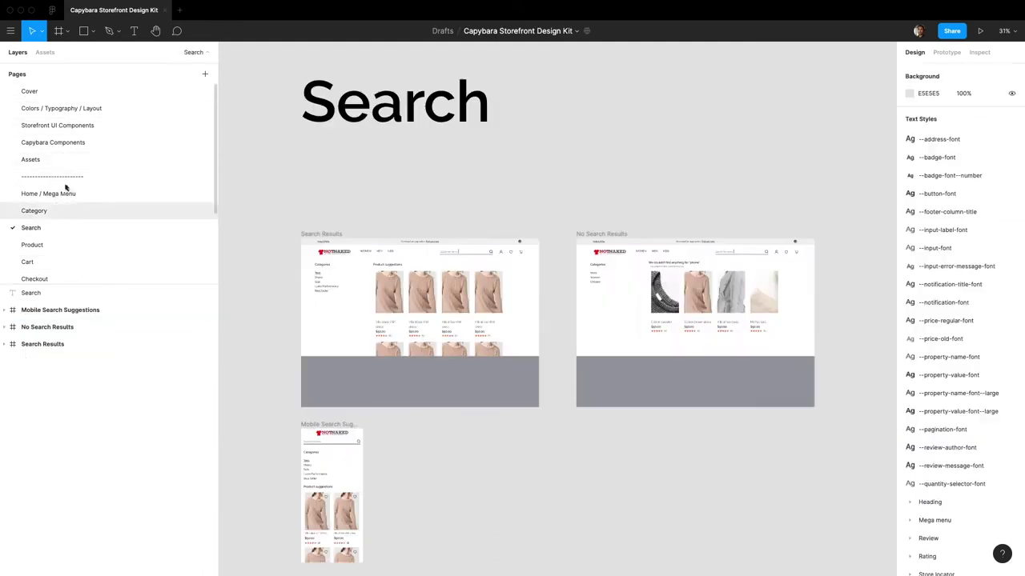
pyautogui.click(618, 377)
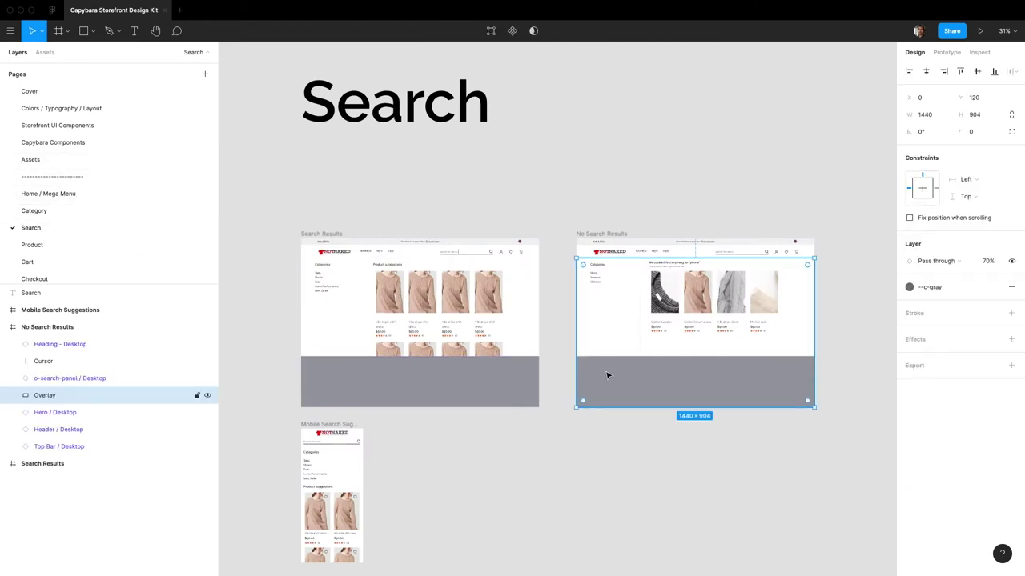
pyautogui.click(56, 144)
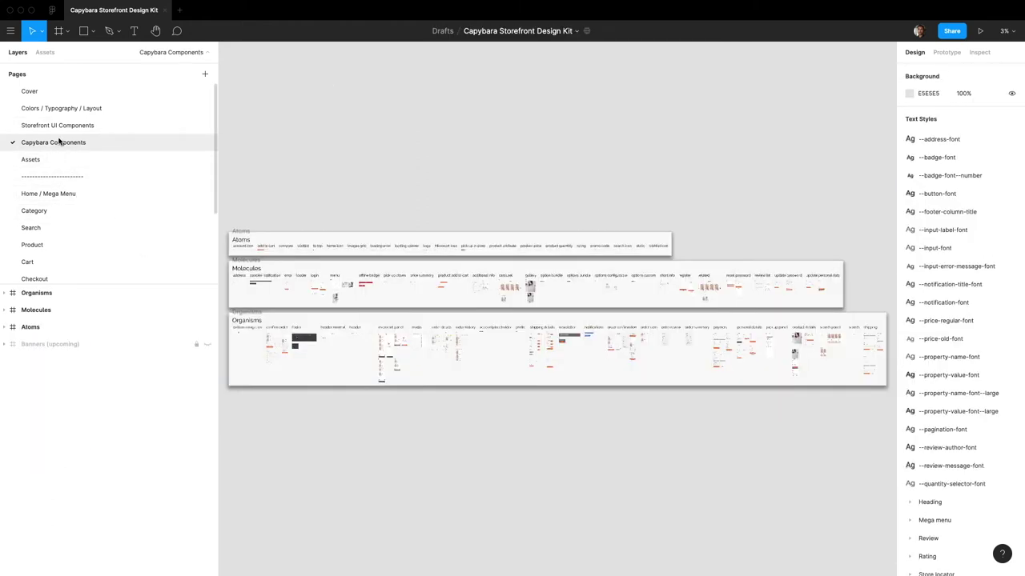
pyautogui.click(43, 211)
pyautogui.click(606, 201)
pyautogui.hotkey('ctrl', 'v')
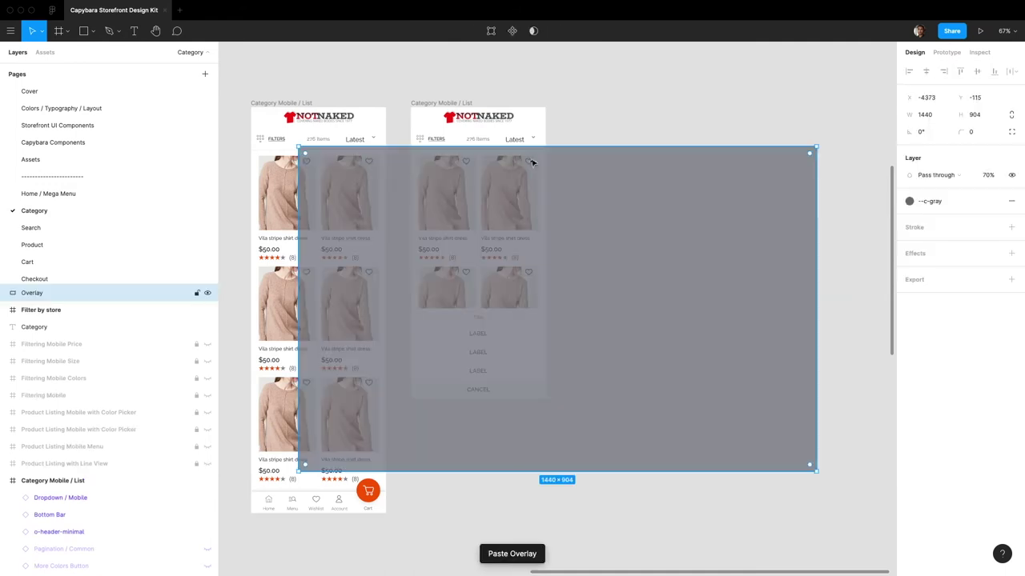
# - Resize the Overlay to 375×812 and nest it inside the Category Mobile / List frame
pyautogui.moveTo(538, 168); pyautogui.dragTo(690, 210)
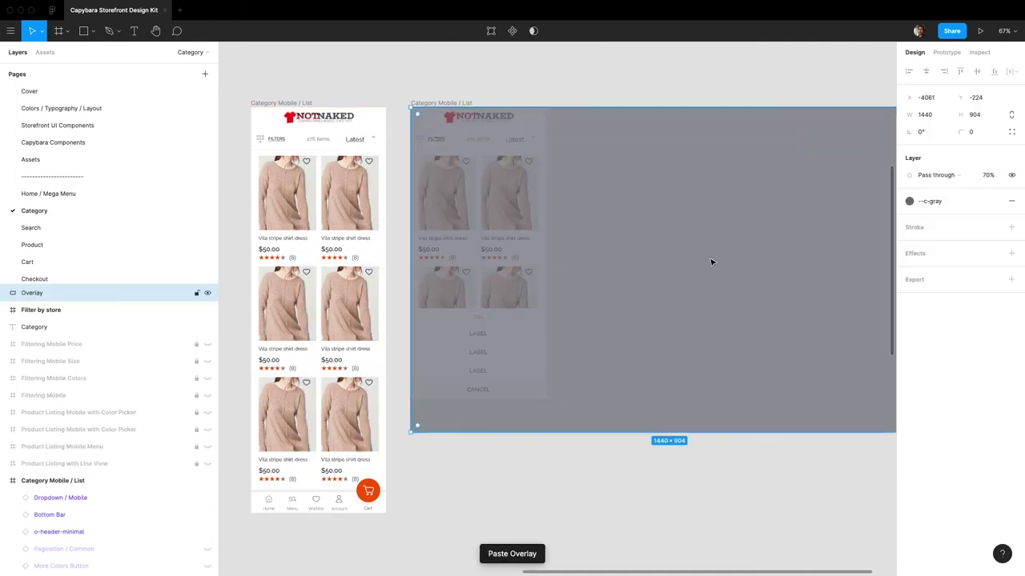
pyautogui.hscroll(5, 756, 393)
pyautogui.moveTo(757, 429); pyautogui.dragTo(377, 400)
pyautogui.hscroll(-4, 377, 400)
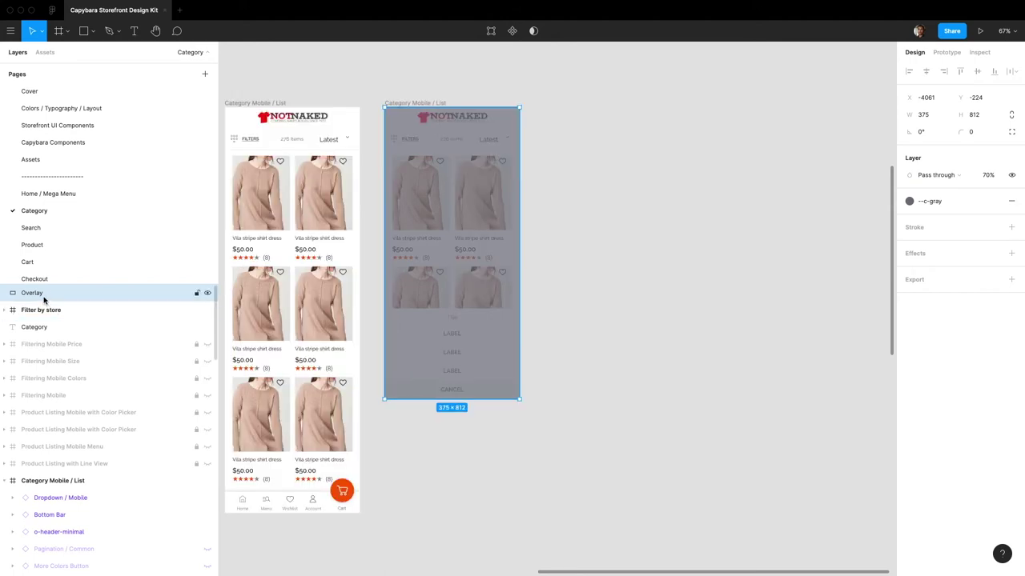
pyautogui.click(44, 297)
pyautogui.moveTo(43, 296); pyautogui.dragTo(106, 502)
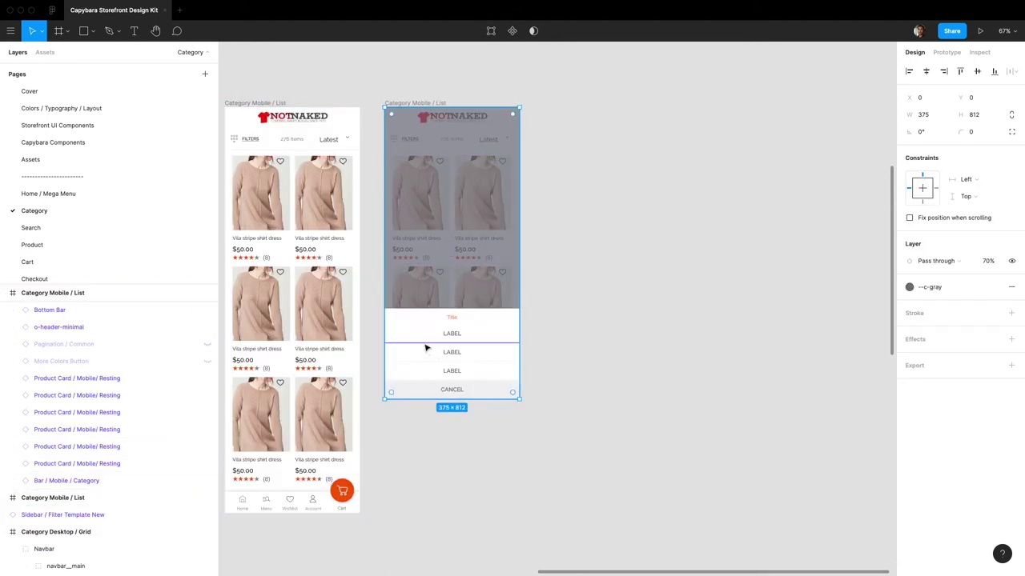
pyautogui.scroll(5, 422, 347)
# - Change the mobile dropdown's Title to 'Sort products'
pyautogui.scroll(2, 465, 317)
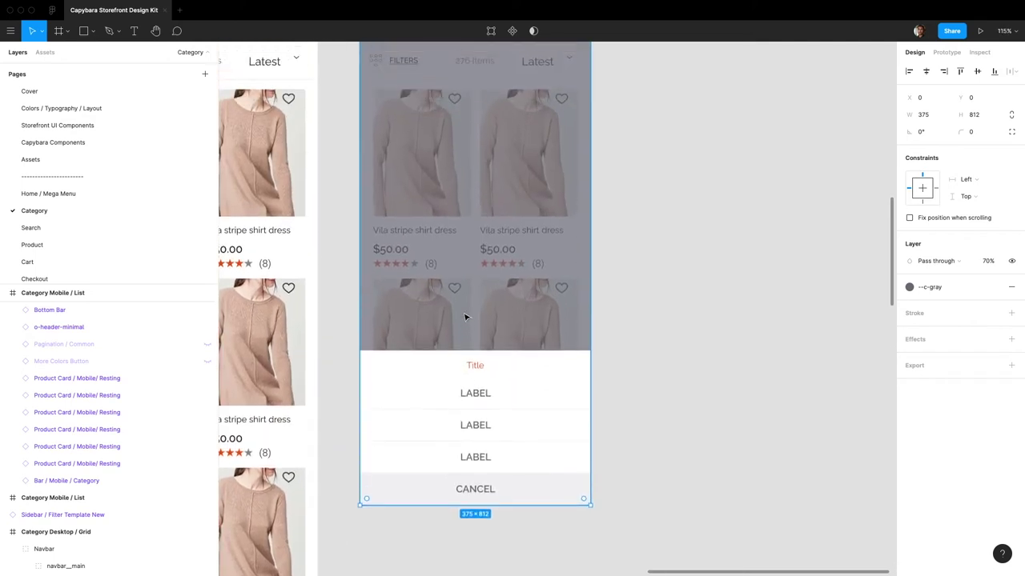
pyautogui.scroll(-3, 465, 317)
pyautogui.click(479, 312)
pyautogui.doubleClick(479, 312)
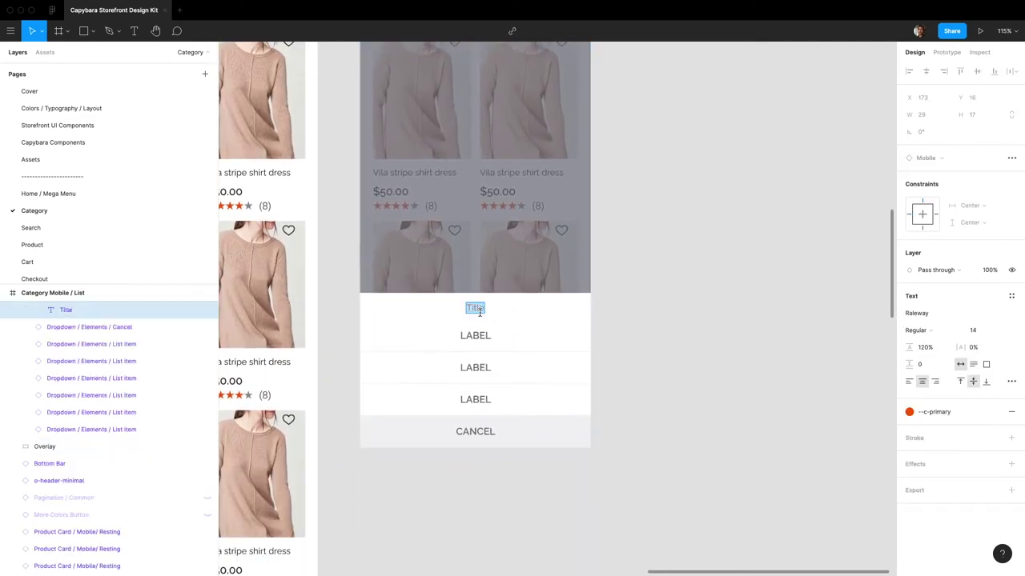
pyautogui.scroll(3, 480, 312)
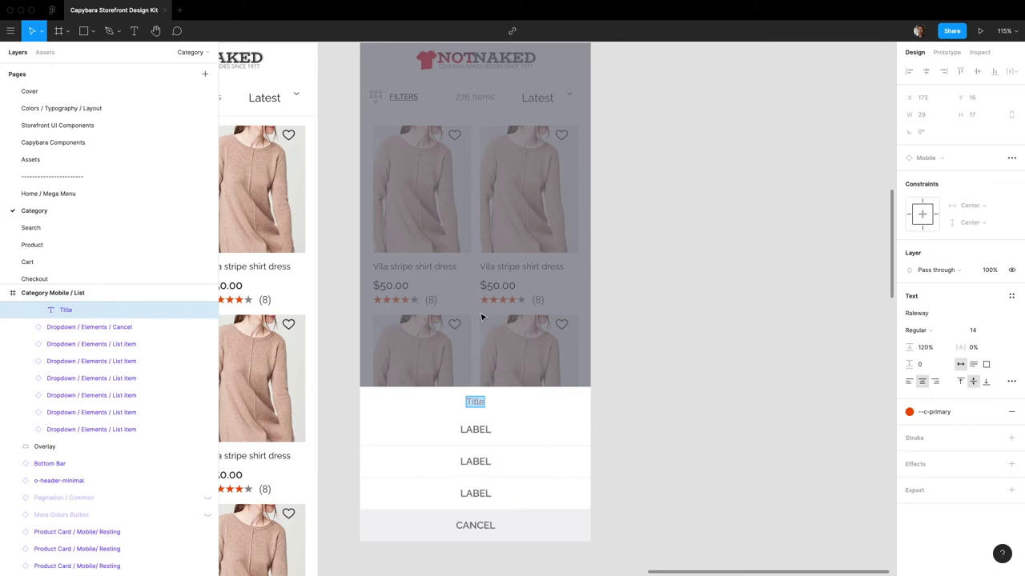
pyautogui.write('Sort products')
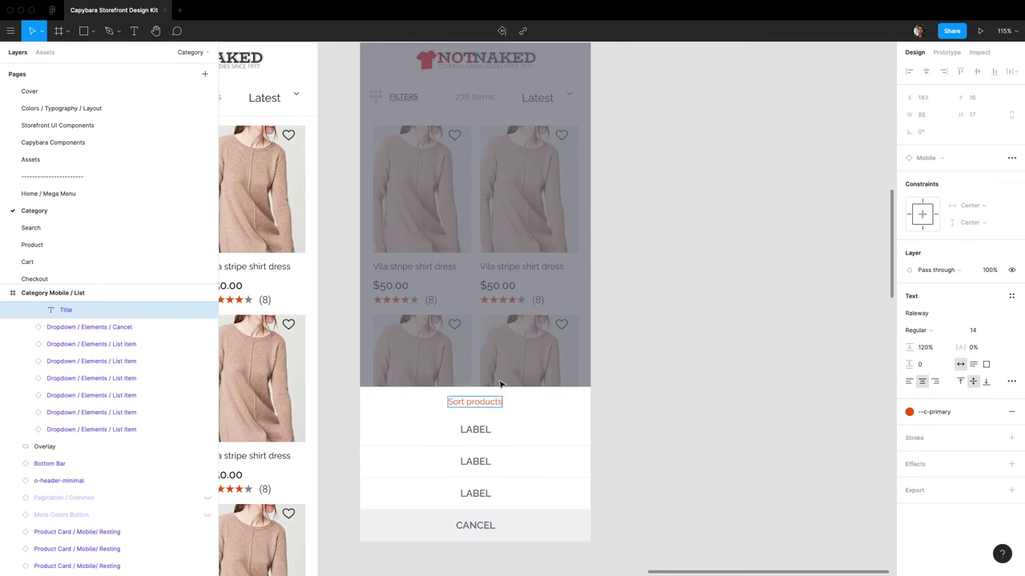
# - Rename the three option labels to LATEST, PRICE and RELEVANT
pyautogui.doubleClick(473, 429)
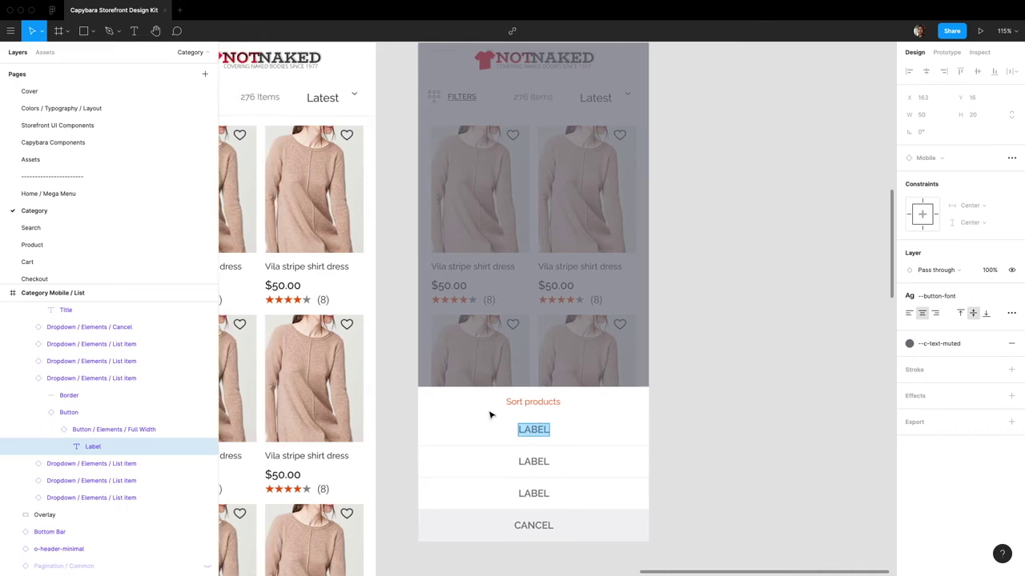
pyautogui.hscroll(-10, 489, 413)
pyautogui.hscroll(10, 492, 414)
pyautogui.write('LATEST')
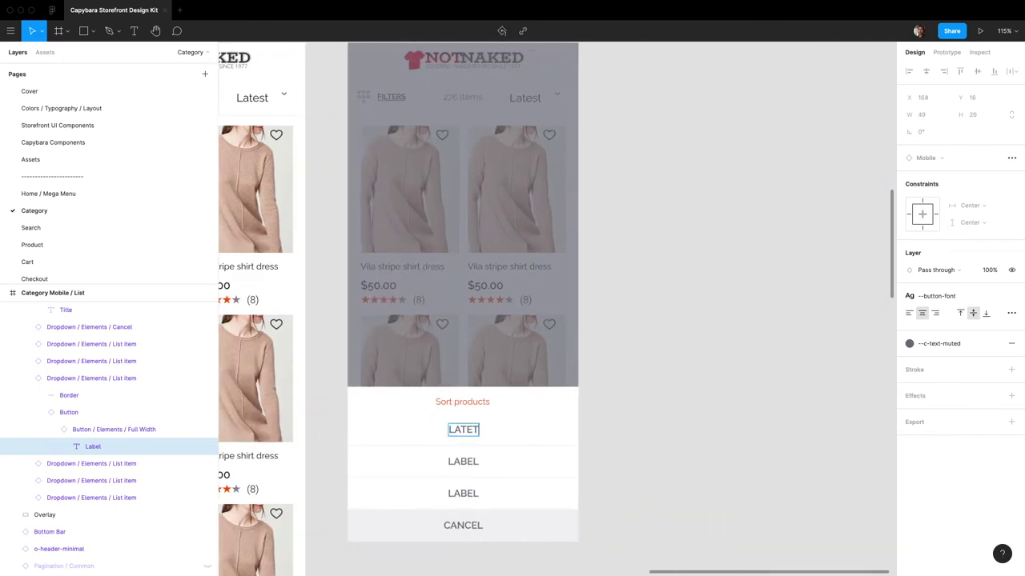
pyautogui.doubleClick(471, 462)
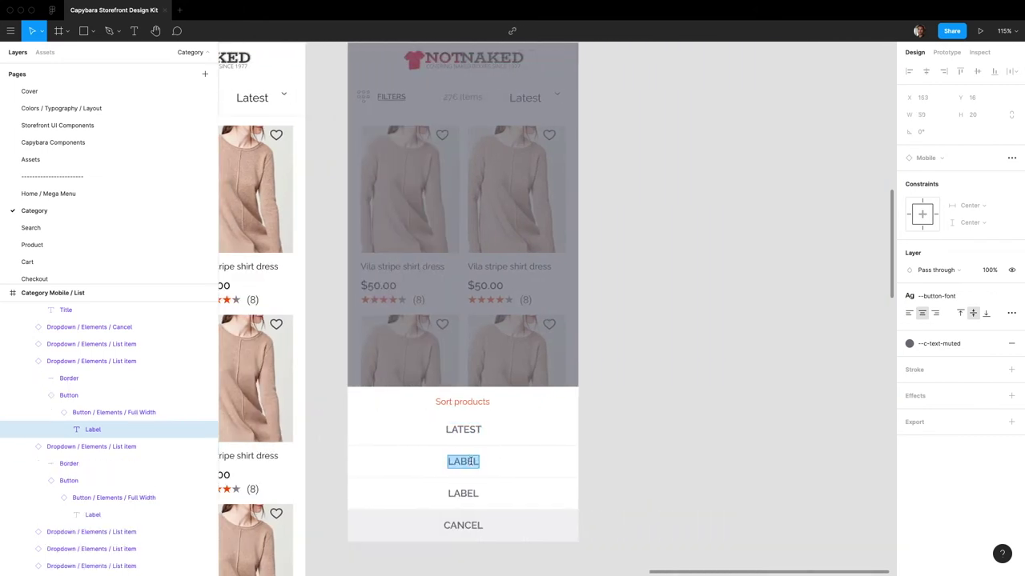
pyautogui.write('PRICE')
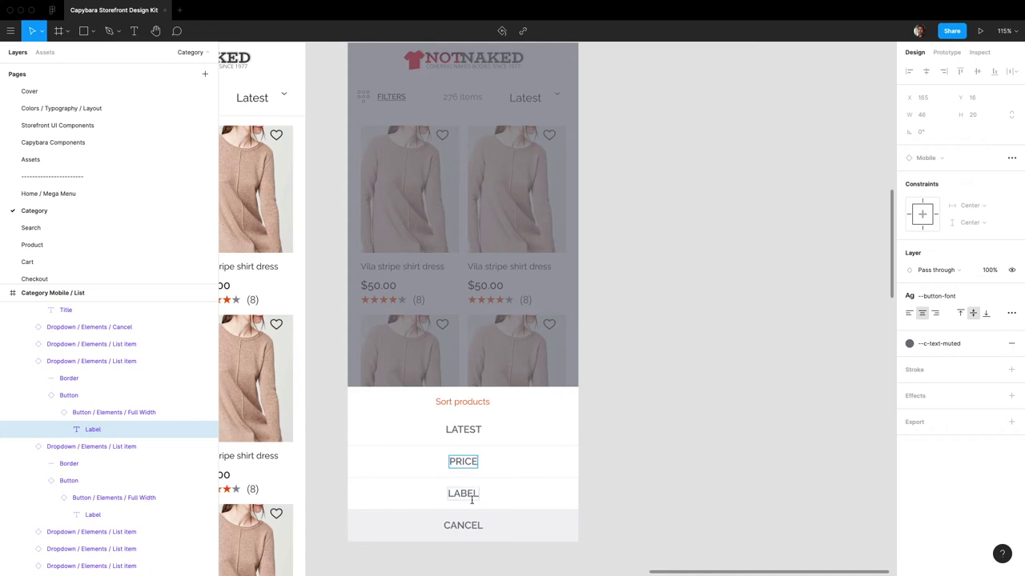
pyautogui.doubleClick(470, 496)
pyautogui.write('RELEVANT')
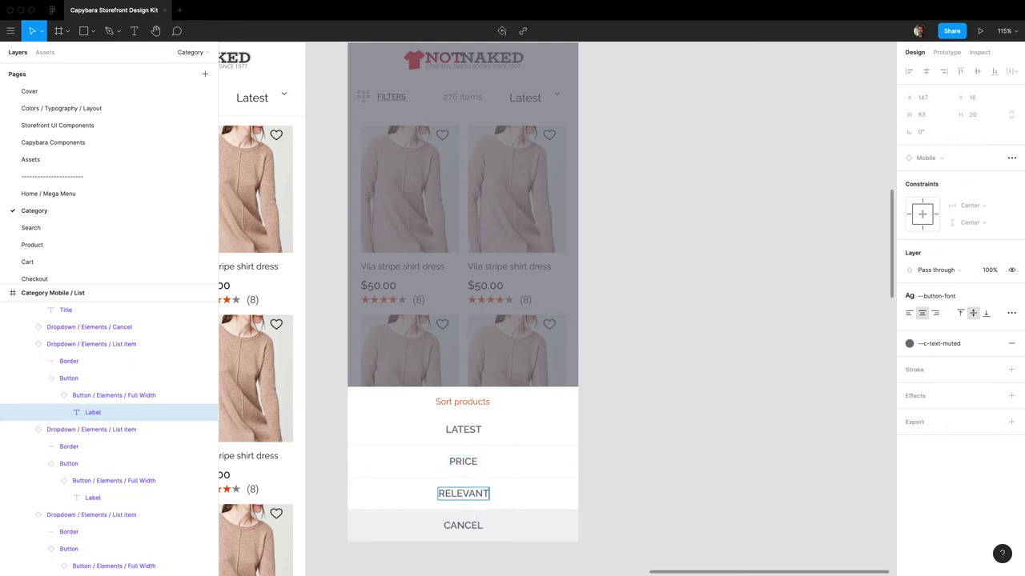
pyautogui.press('Escape')
pyautogui.click(571, 441)
# - Stretch the mobile dropdown taller to reveal its hidden option rows, then shrink it back
pyautogui.click(526, 427)
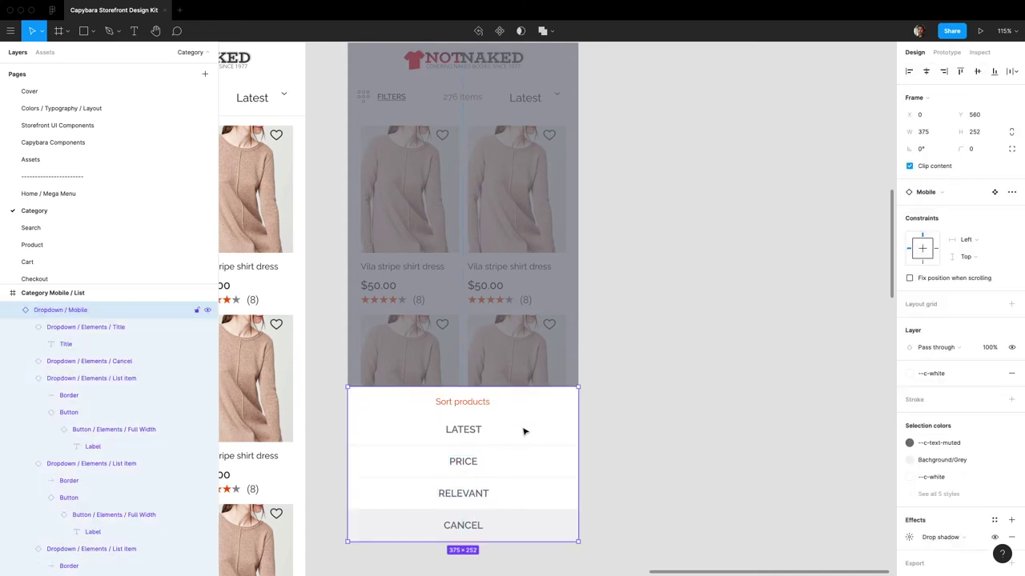
pyautogui.moveTo(488, 390); pyautogui.dragTo(507, 296)
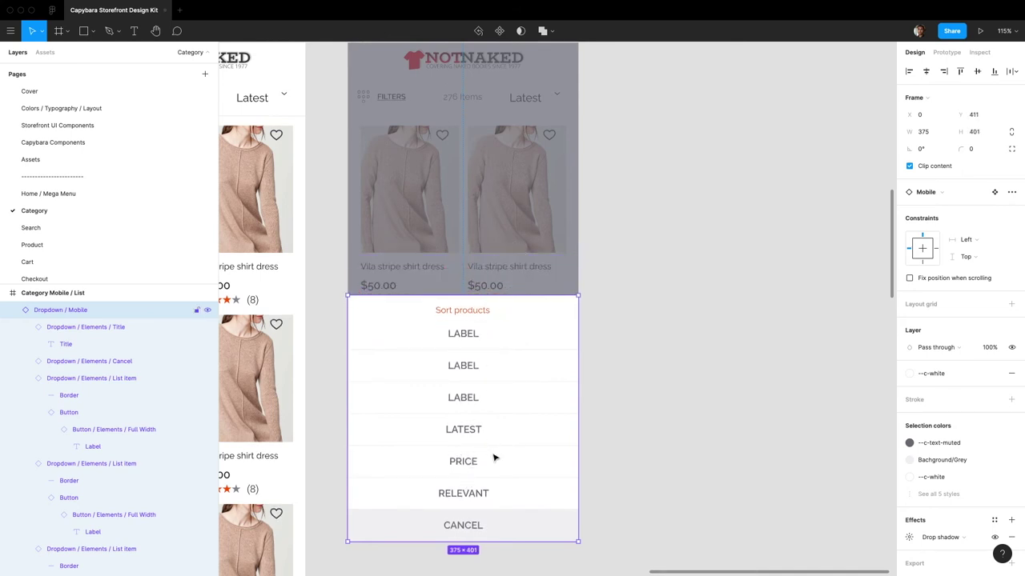
pyautogui.moveTo(462, 296); pyautogui.dragTo(469, 384)
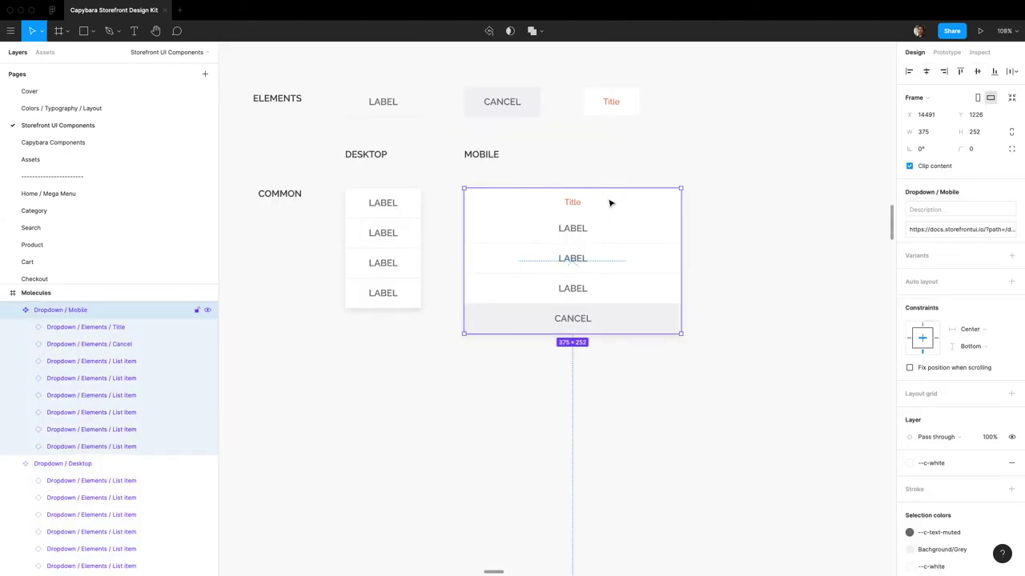
# - Switch the Dropdown / Mobile frame to independent corners and set the top two radii to 8
pyautogui.click(610, 200)
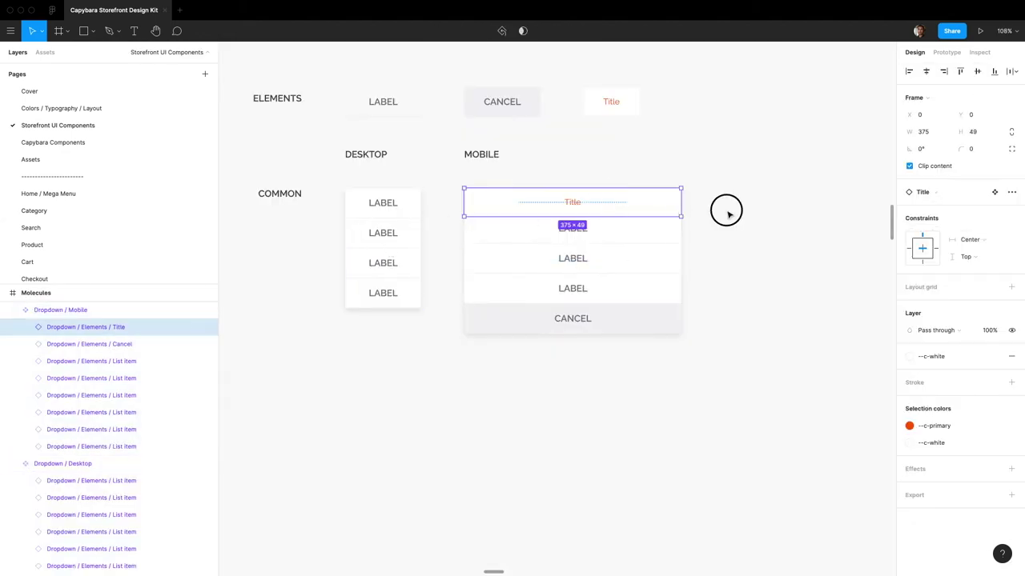
pyautogui.click(613, 222)
pyautogui.scroll(3, 597, 191)
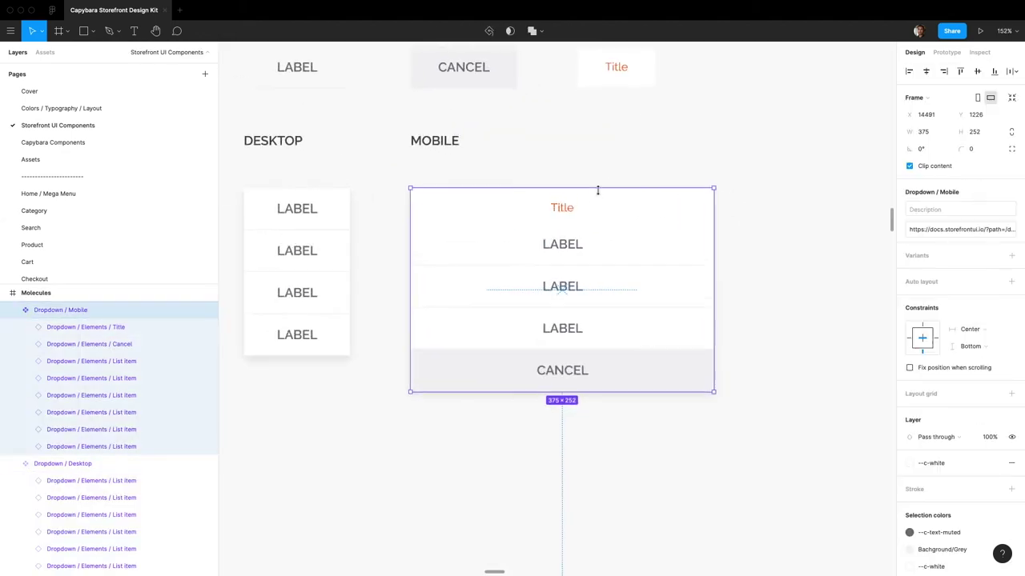
pyautogui.click(1011, 150)
pyautogui.click(921, 167)
pyautogui.write('8')
pyautogui.press('Tab')
pyautogui.write('8')
pyautogui.press('Return')
pyautogui.click(770, 197)
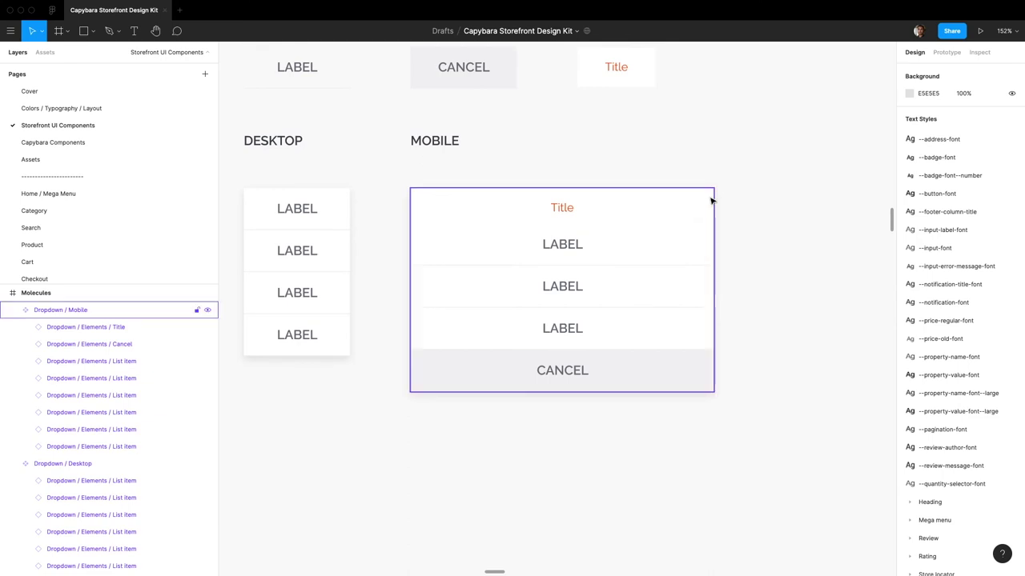
# - Raise the frame's top corner radii to 16 and check the rounded corners
pyautogui.scroll(5, 713, 199)
pyautogui.scroll(5, 714, 199)
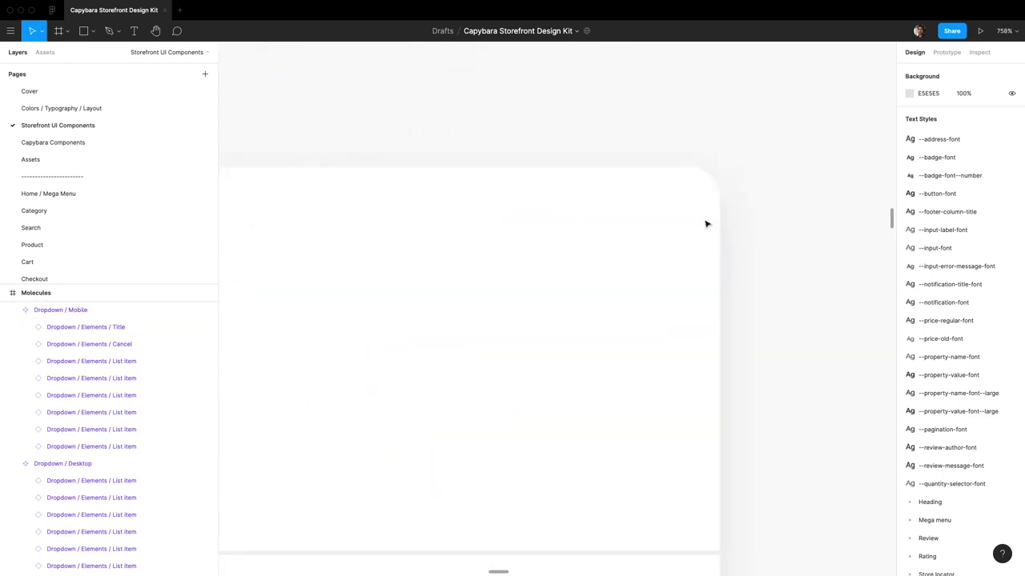
pyautogui.scroll(-5, 708, 210)
pyautogui.click(597, 268)
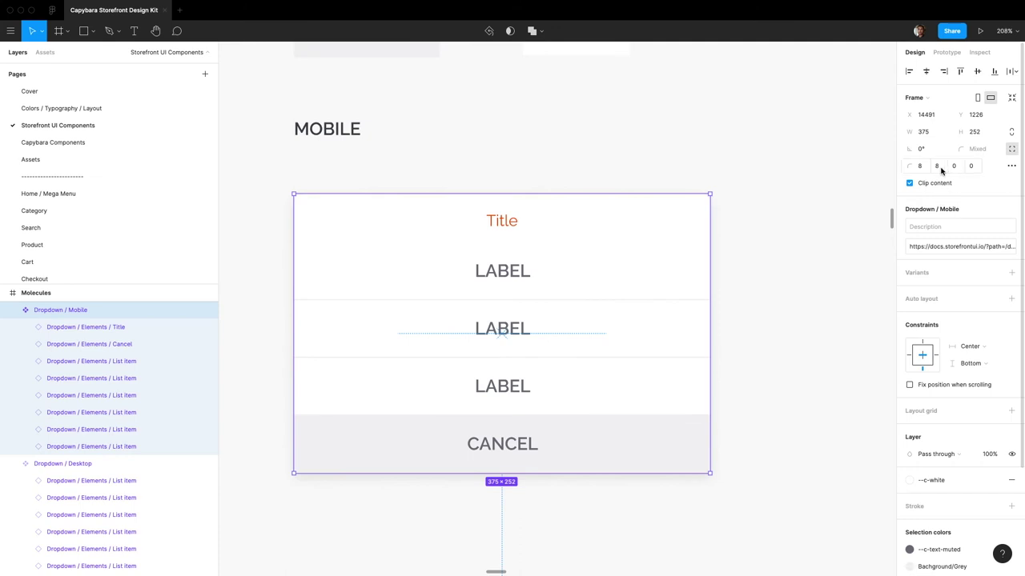
pyautogui.click(928, 170)
pyautogui.write('16')
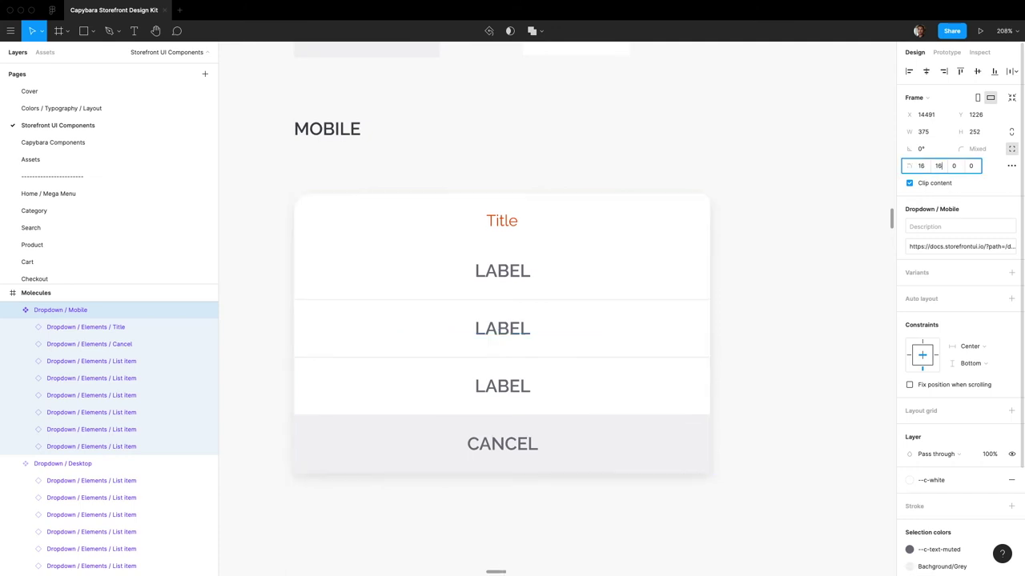
pyautogui.press('Return')
pyautogui.click(801, 240)
pyautogui.click(686, 271)
# - Try raising the Dropdown / Mobile drop shadow blur from 11 to 14, then undo it
pyautogui.scroll(-3, 944, 424)
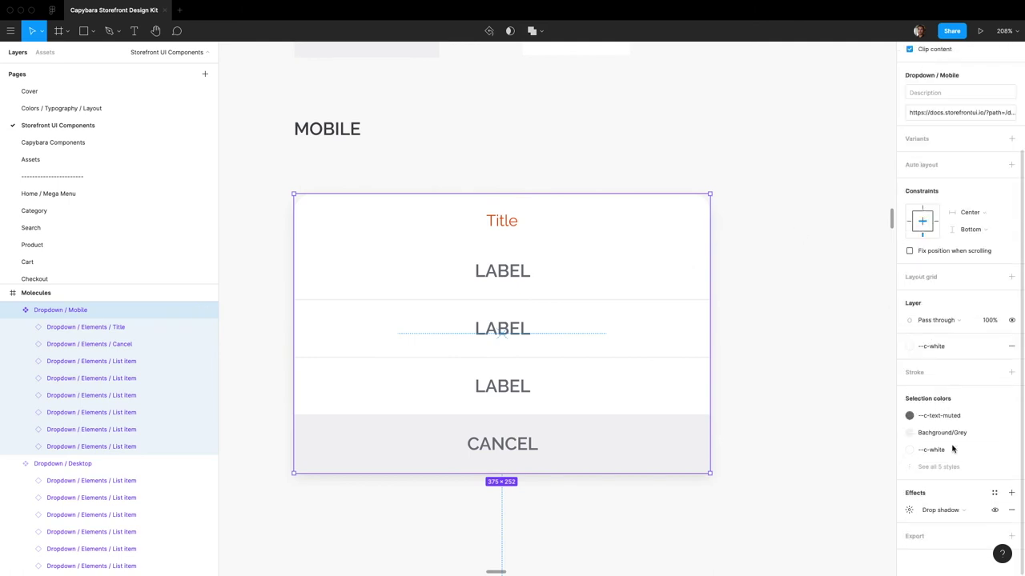
pyautogui.click(909, 511)
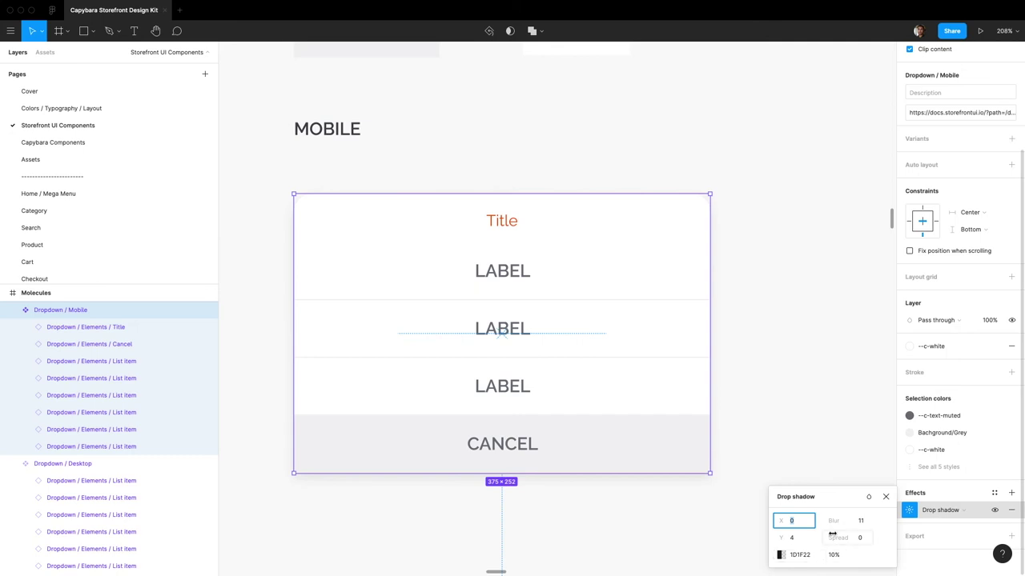
pyautogui.moveTo(834, 520)
pyautogui.mouseDown()
pyautogui.moveTo(933, 522)
pyautogui.moveTo(850, 534)
pyautogui.moveTo(827, 554)
pyautogui.moveTo(847, 555)
pyautogui.moveTo(840, 519)
pyautogui.mouseUp()
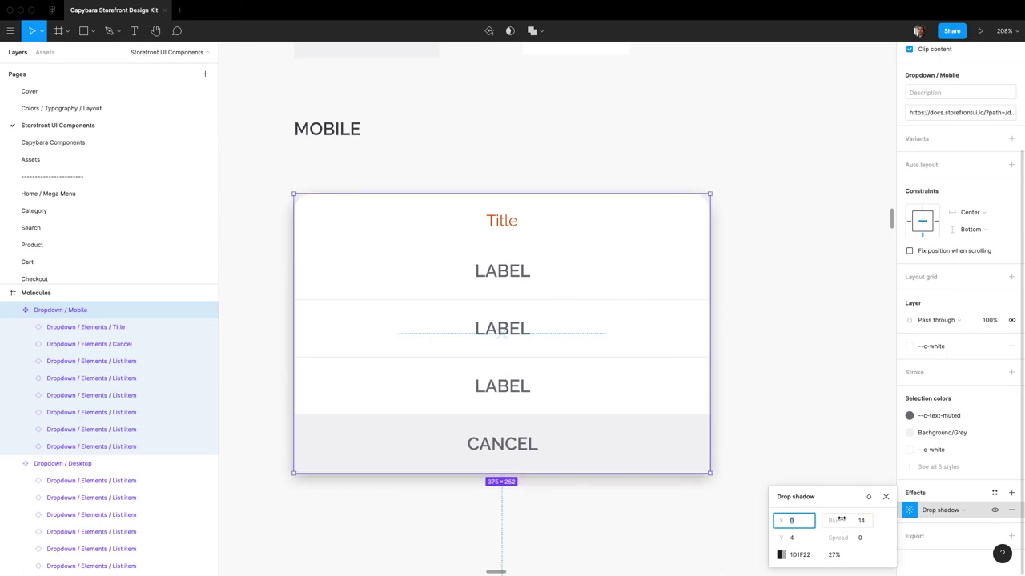
pyautogui.press('Escape')
pyautogui.click(804, 358)
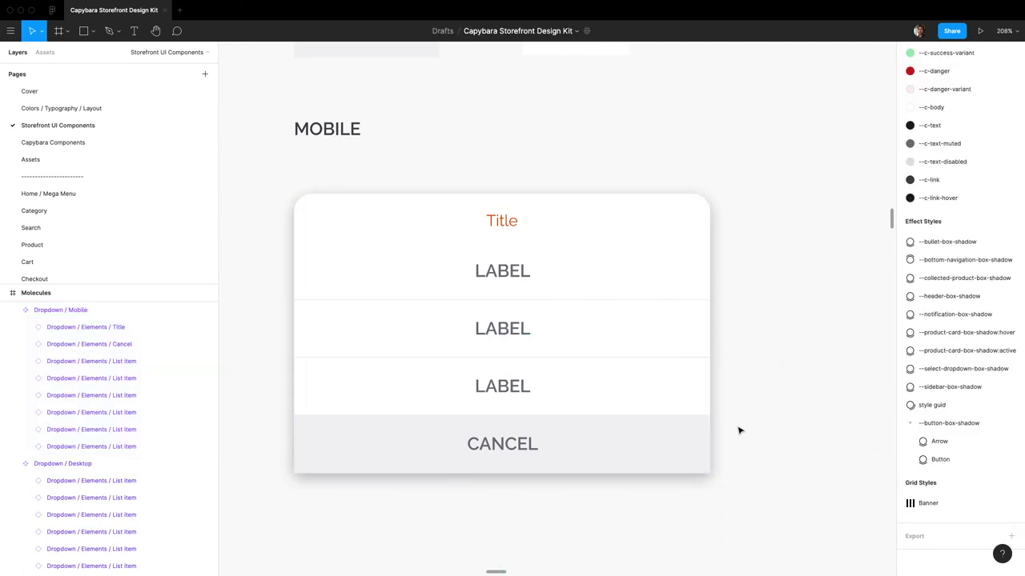
pyautogui.hotkey('ctrl', 'z')
# - Undo the remaining shadow tweaks so the drop shadow stays at Y 4, blur 11, 10%
pyautogui.click(910, 510)
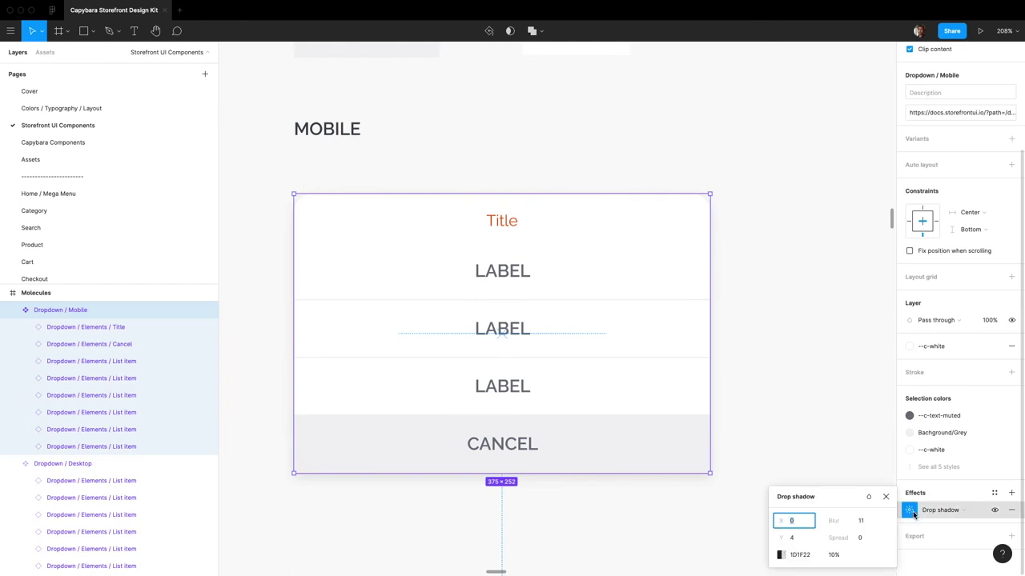
pyautogui.click(856, 437)
pyautogui.hotkey('ctrl', 'z')
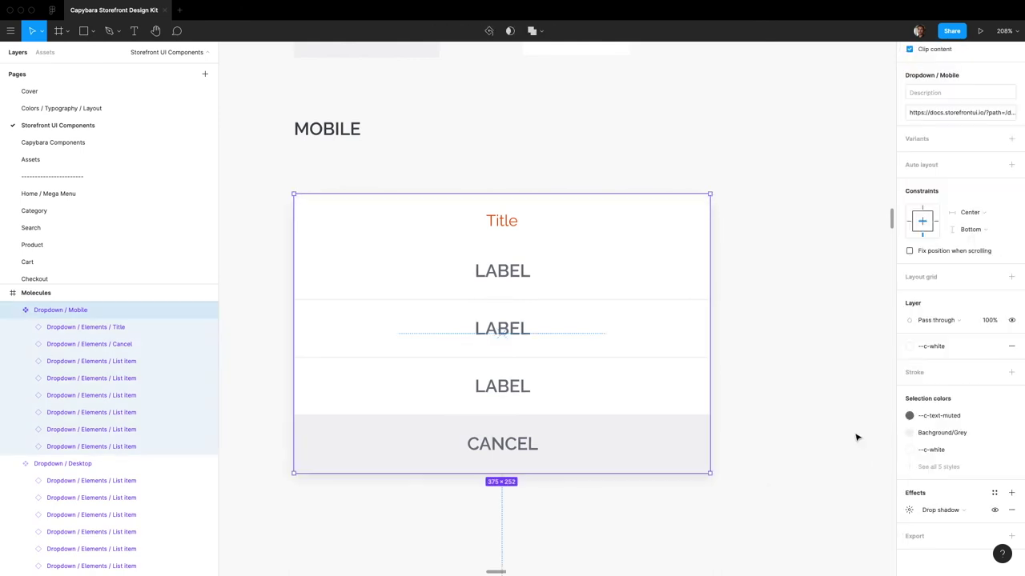
pyautogui.click(856, 437)
pyautogui.hotkey('ctrl', 'z')
pyautogui.click(833, 419)
# - Reselect the Dropdown / Mobile frame and view its developer specs and CSS in Inspect
pyautogui.click(649, 387)
pyautogui.click(909, 510)
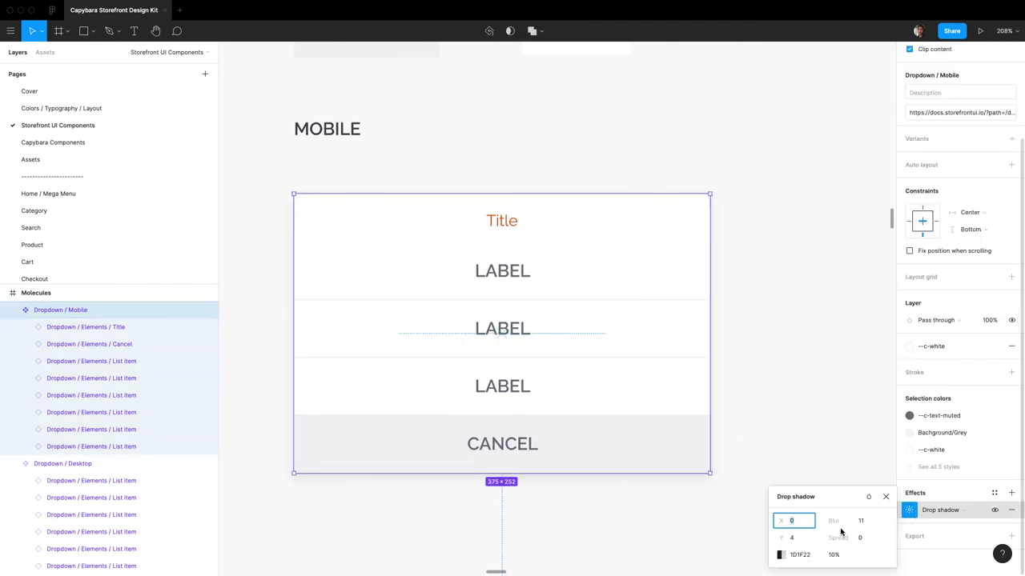
pyautogui.click(866, 457)
pyautogui.click(707, 322)
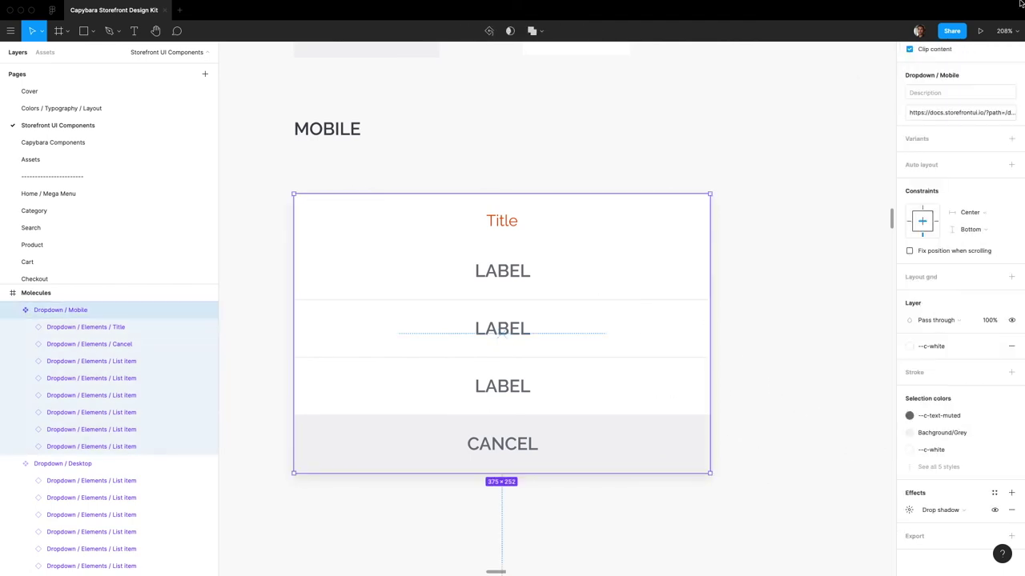
pyautogui.click(979, 53)
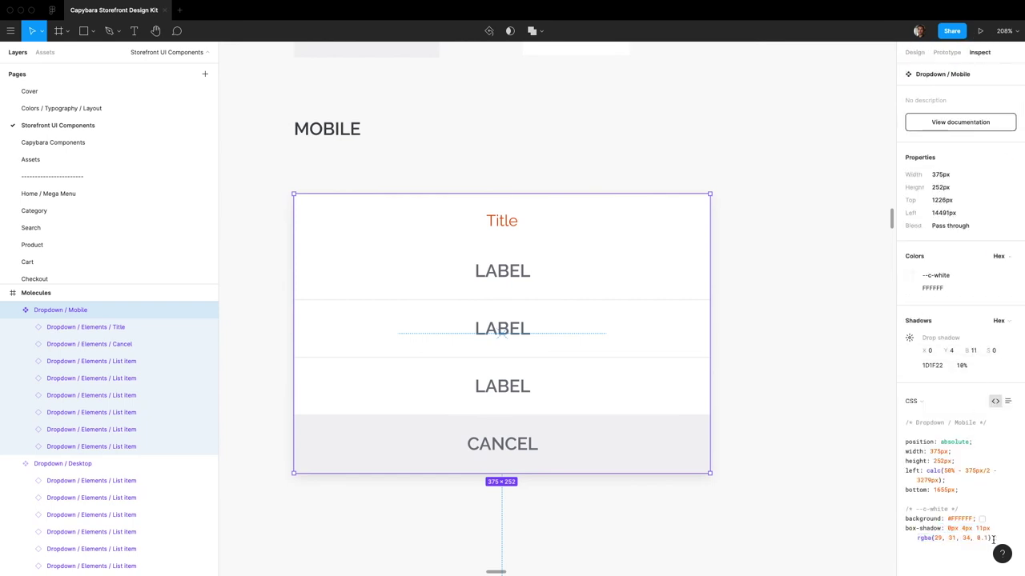
pyautogui.moveTo(1000, 541); pyautogui.dragTo(902, 531)
pyautogui.click(955, 528)
pyautogui.moveTo(953, 510); pyautogui.dragTo(904, 512)
pyautogui.click(905, 510)
pyautogui.scroll(5, 524, 360)
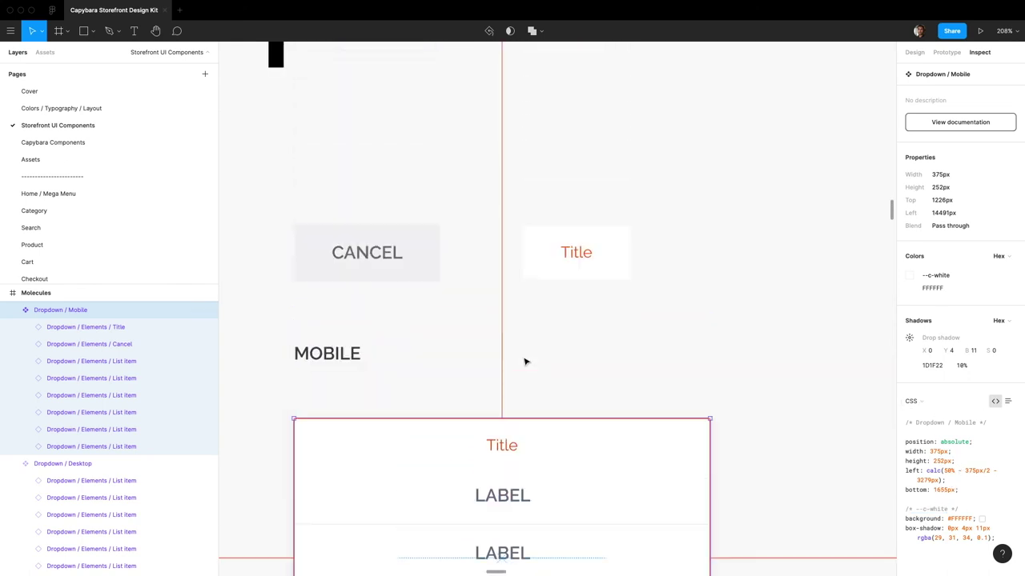
# - Give the Dropdown / Desktop frame a corner radius of 16 in the Design panel
pyautogui.scroll(-5, 525, 385)
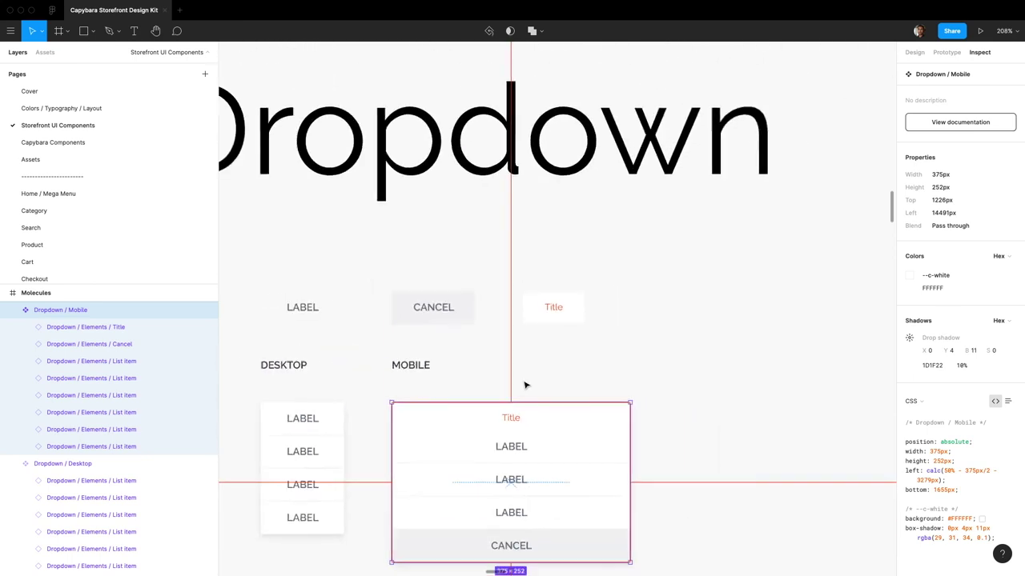
pyautogui.click(393, 408)
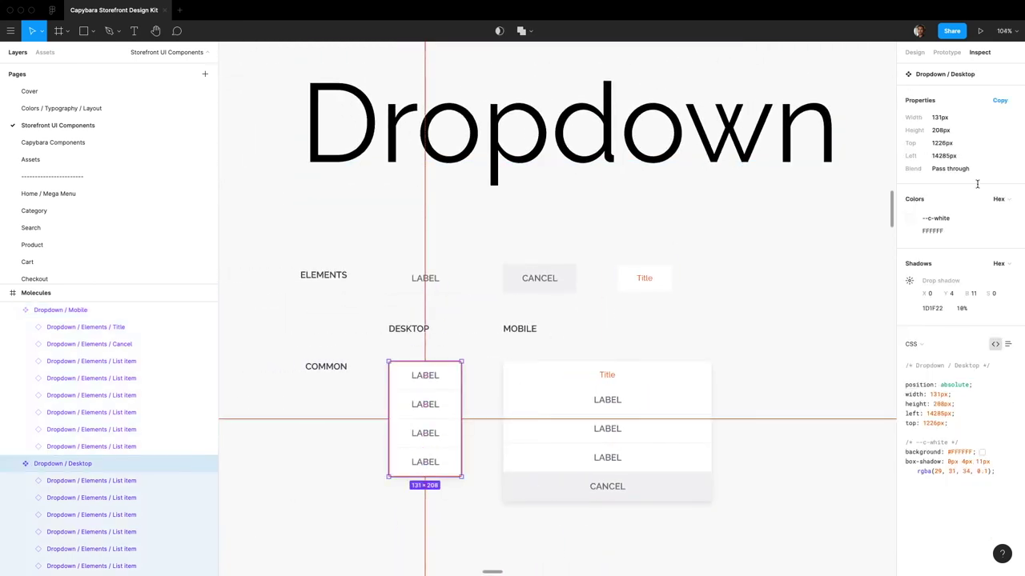
pyautogui.click(913, 52)
pyautogui.click(965, 149)
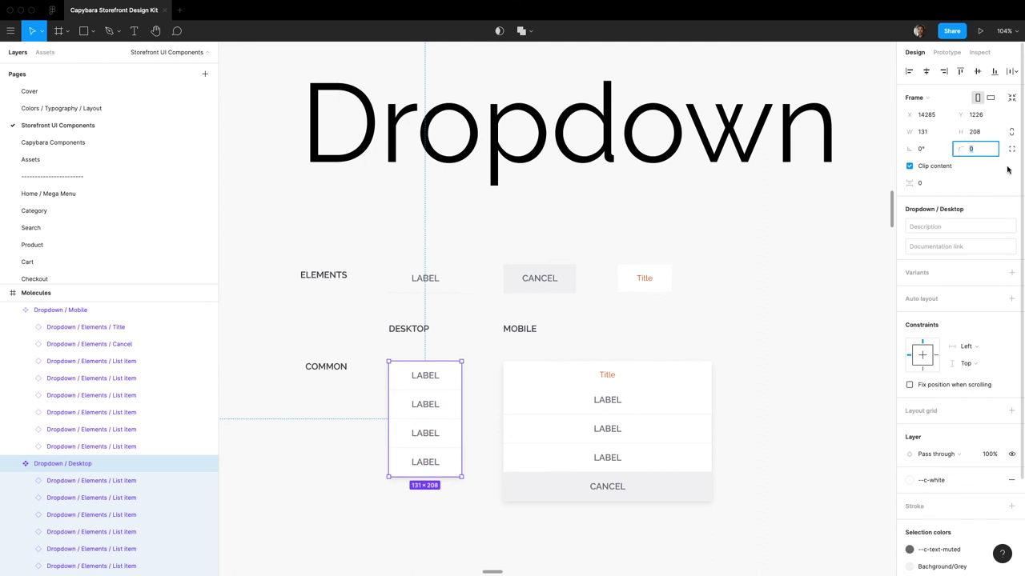
pyautogui.write('10')
pyautogui.press('BackSpace')
pyautogui.write('6')
pyautogui.press('Return')
# - Go to the Category page to see its Sort By dropdown
pyautogui.scroll(5, 465, 395)
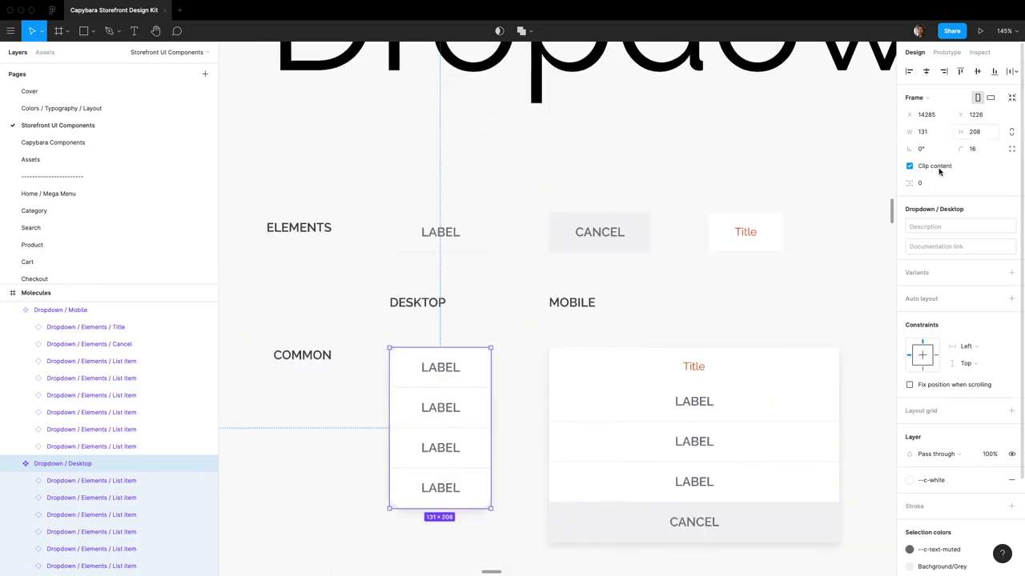
pyautogui.click(57, 210)
pyautogui.hscroll(-10, 426, 313)
# - Jump from the Category page's Sort By dropdown to its main Dropdown / Desktop component
pyautogui.hscroll(4, 496, 280)
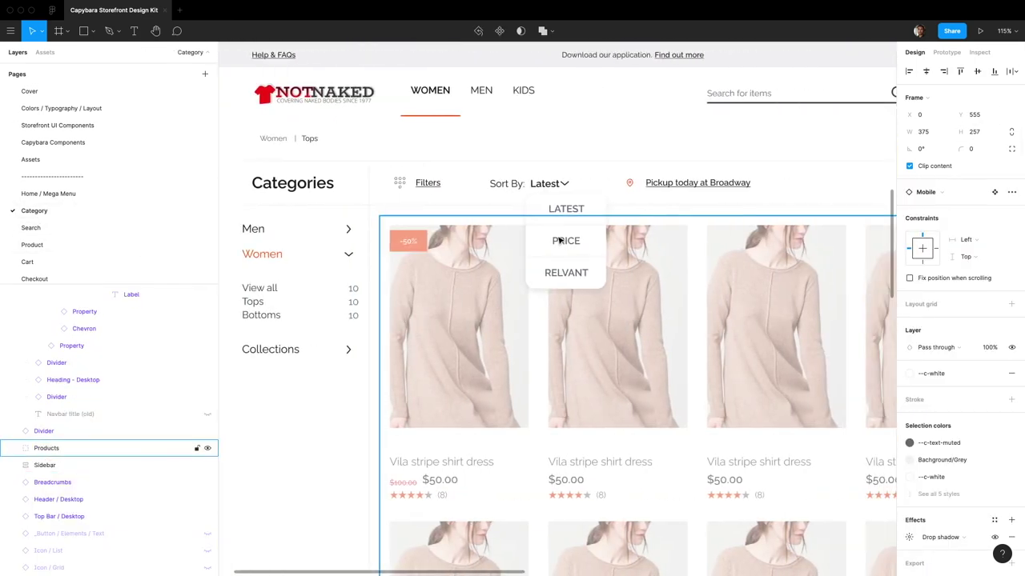
pyautogui.scroll(6, 565, 240)
pyautogui.click(618, 170)
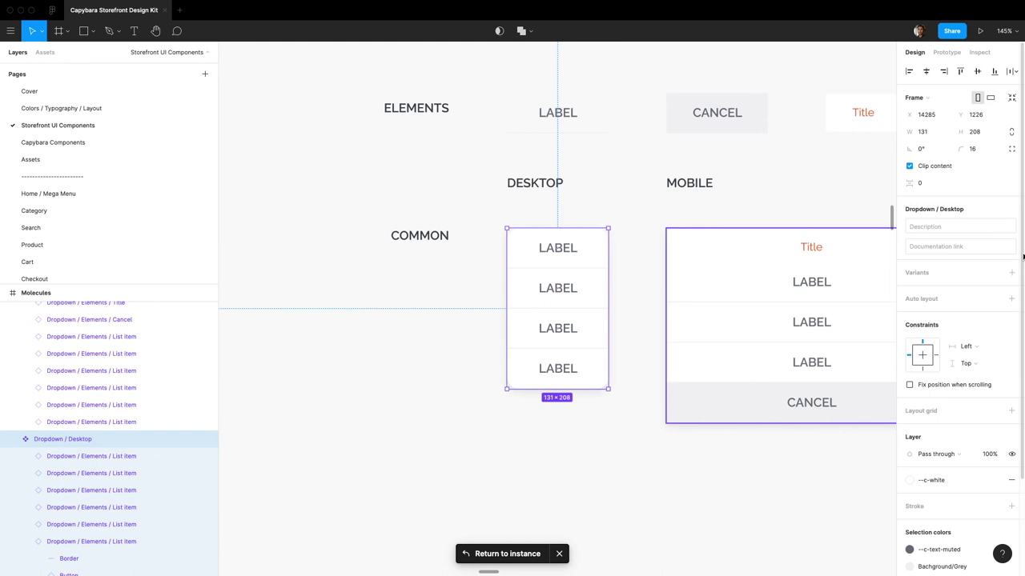
# - Change the 131 × 208 Dropdown / Desktop frame's corner radius from 16 to 0
pyautogui.click(574, 128)
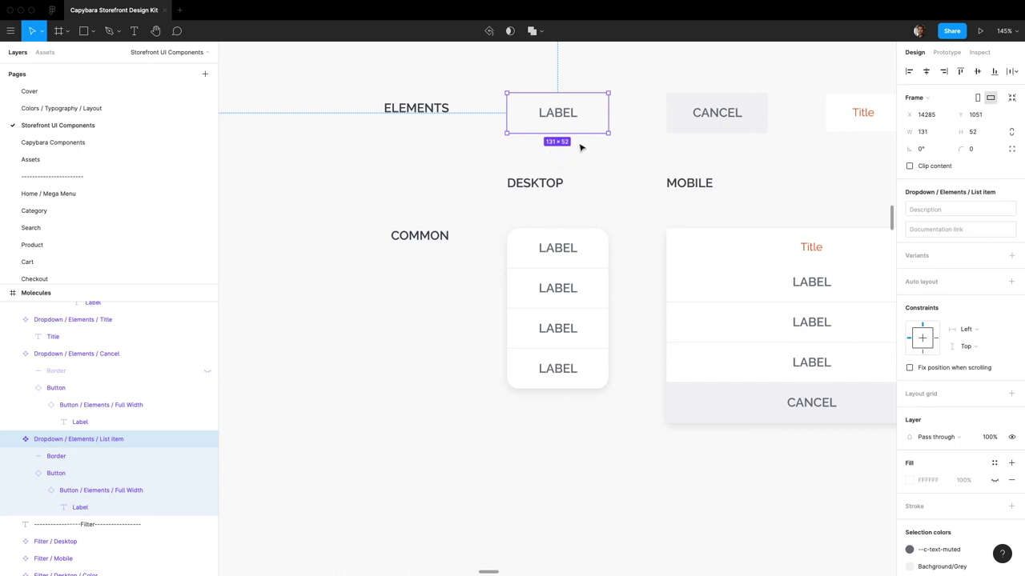
pyautogui.hscroll(5, 656, 311)
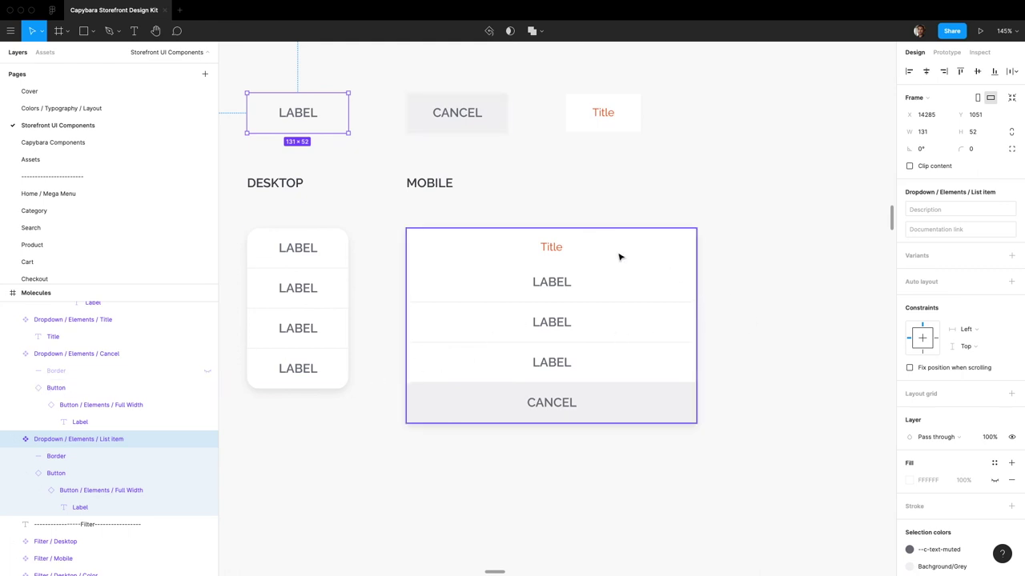
pyautogui.scroll(-5, 641, 280)
pyautogui.scroll(1, 642, 288)
pyautogui.click(642, 288)
pyautogui.scroll(3, 644, 287)
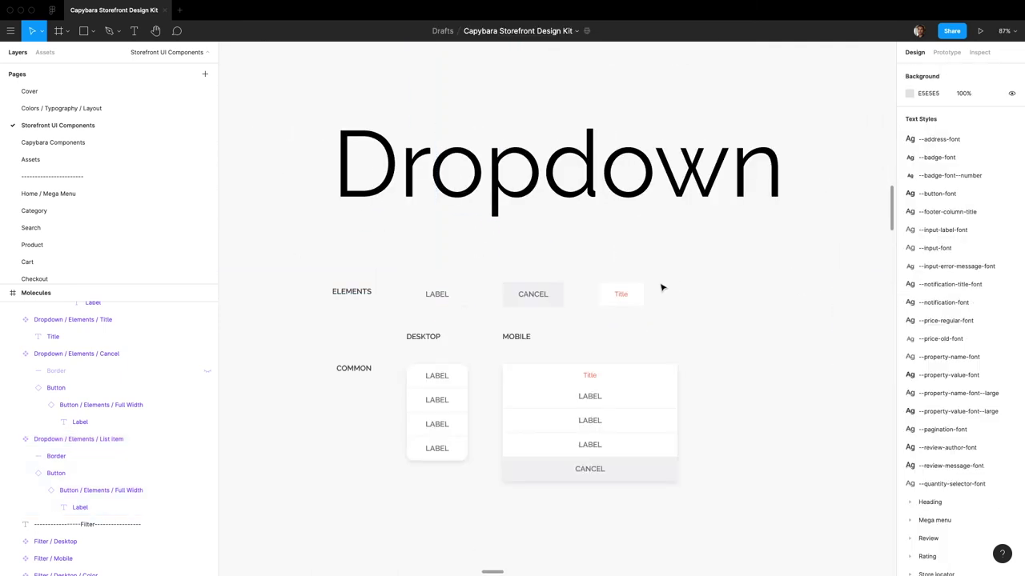
pyautogui.click(453, 453)
pyautogui.click(976, 149)
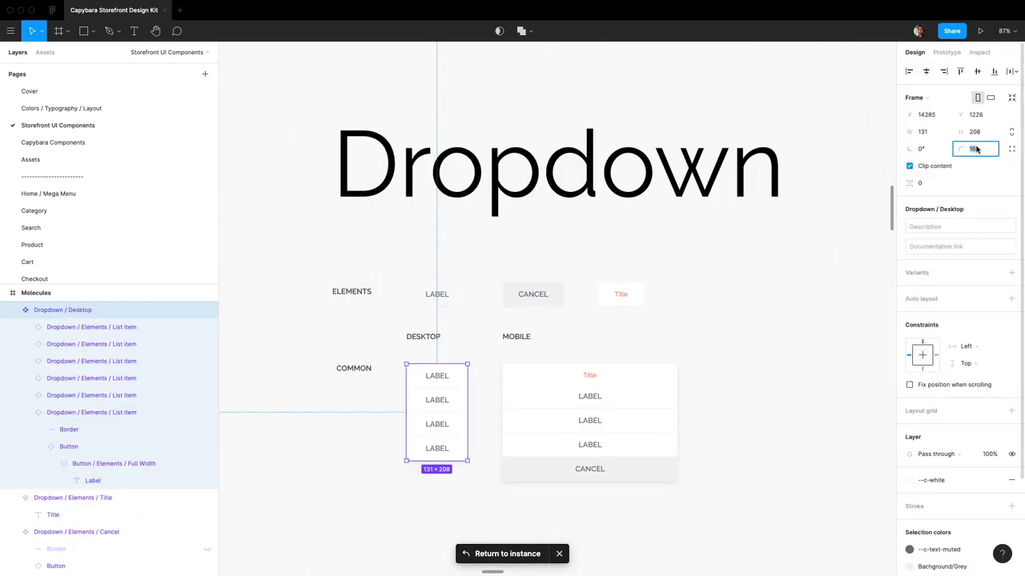
pyautogui.write('0')
pyautogui.press('Return')
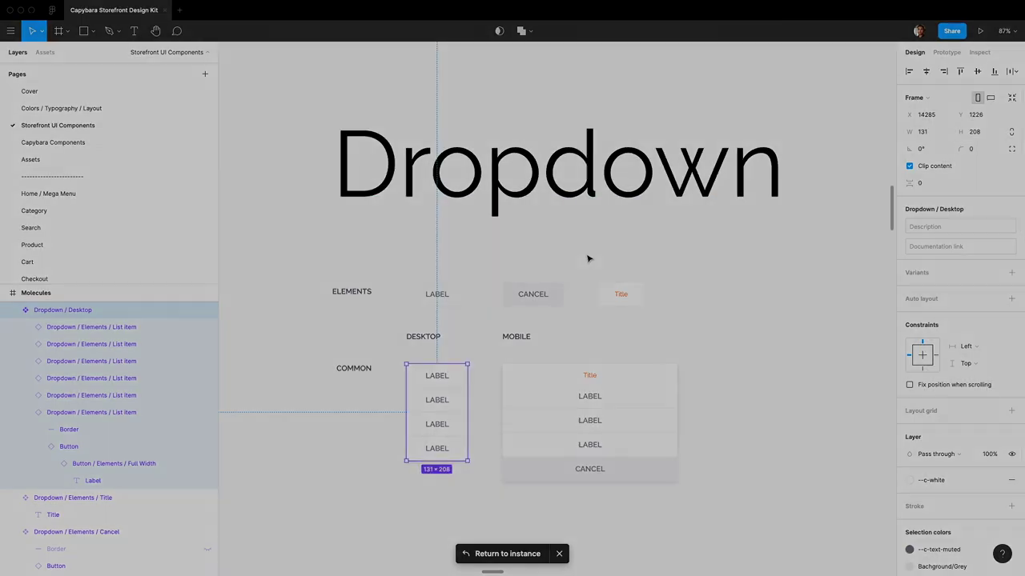